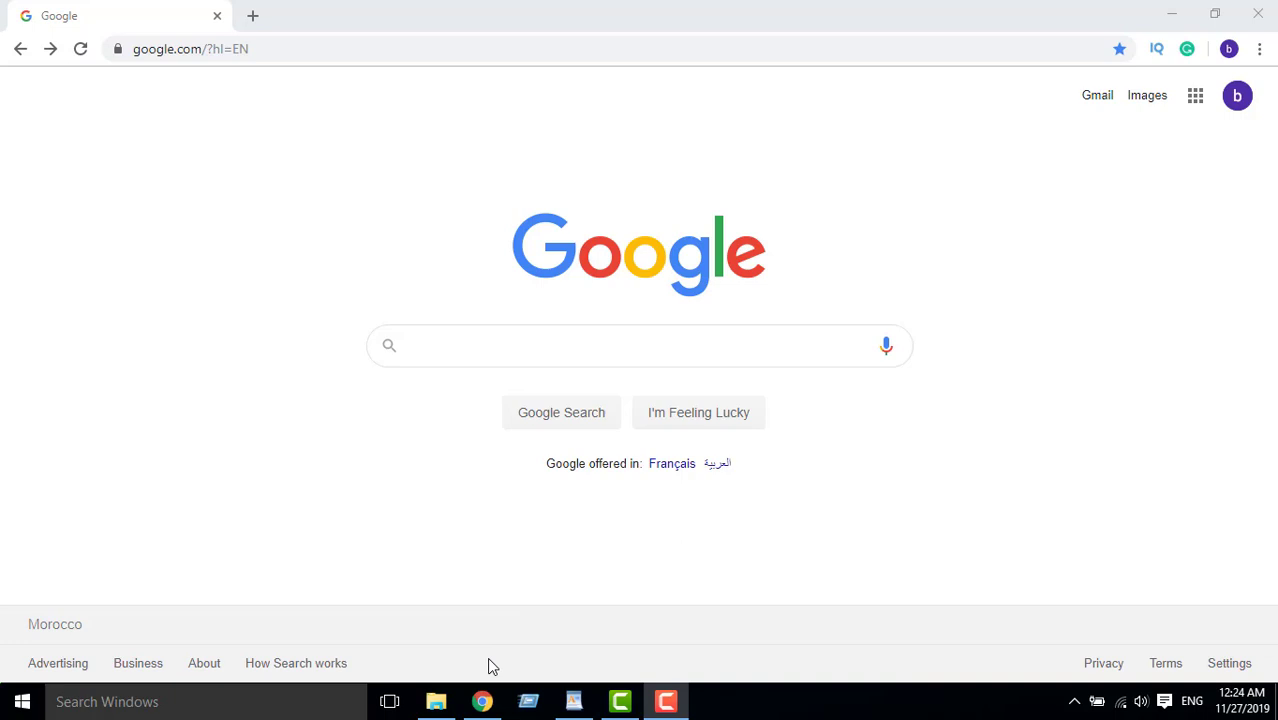
Copy the MediaFire IDM.rar link from the LIENS document in WordPad
left_click(585, 705)
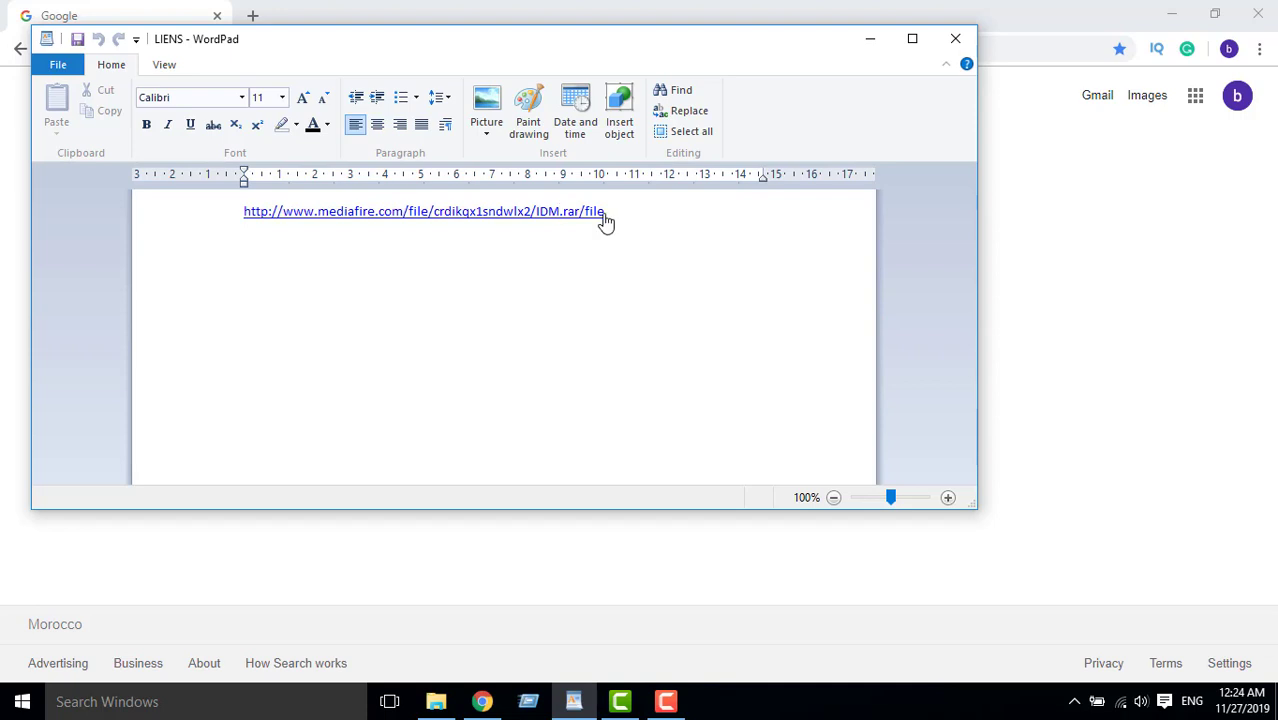
left_click_drag(610, 211, 255, 130)
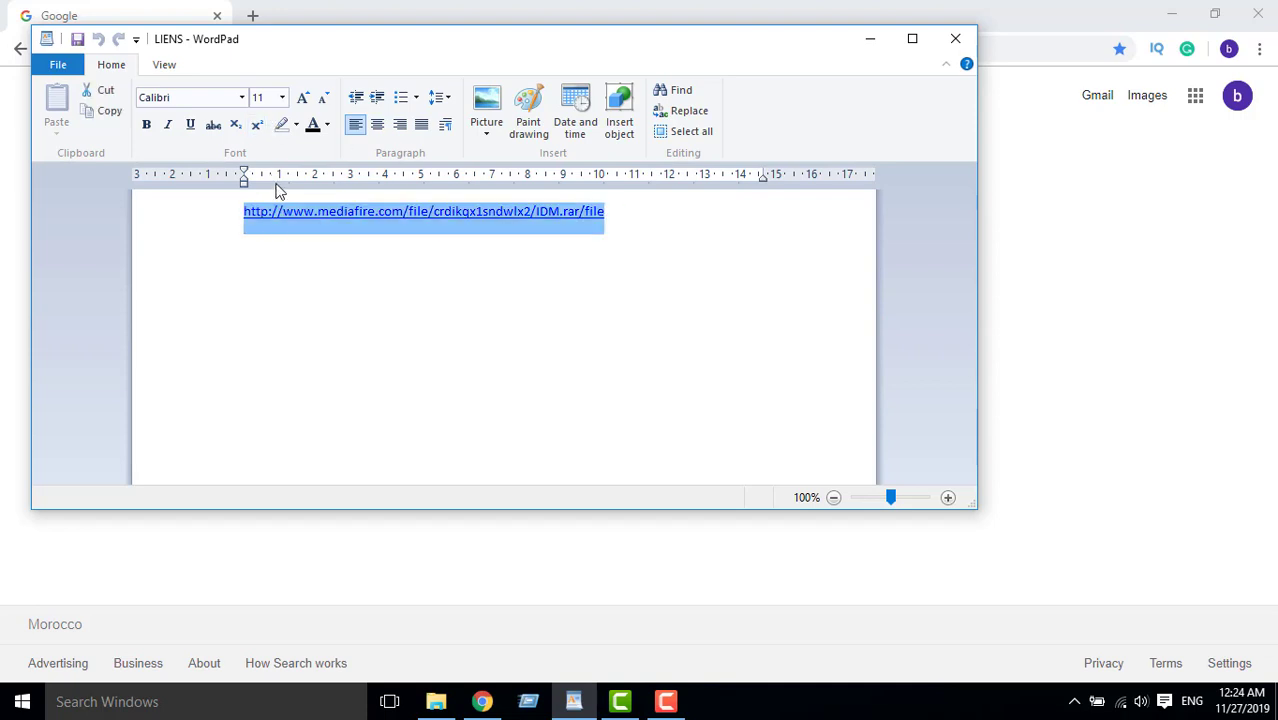
right_click(288, 221)
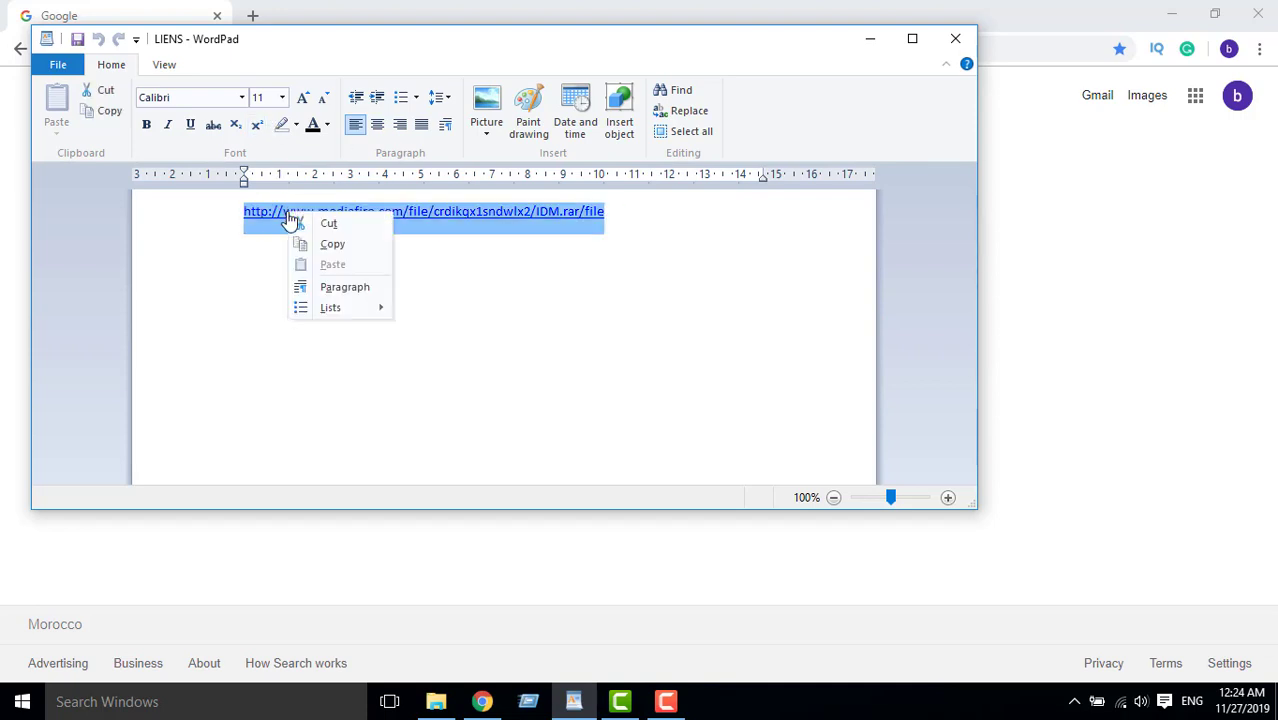
left_click(336, 250)
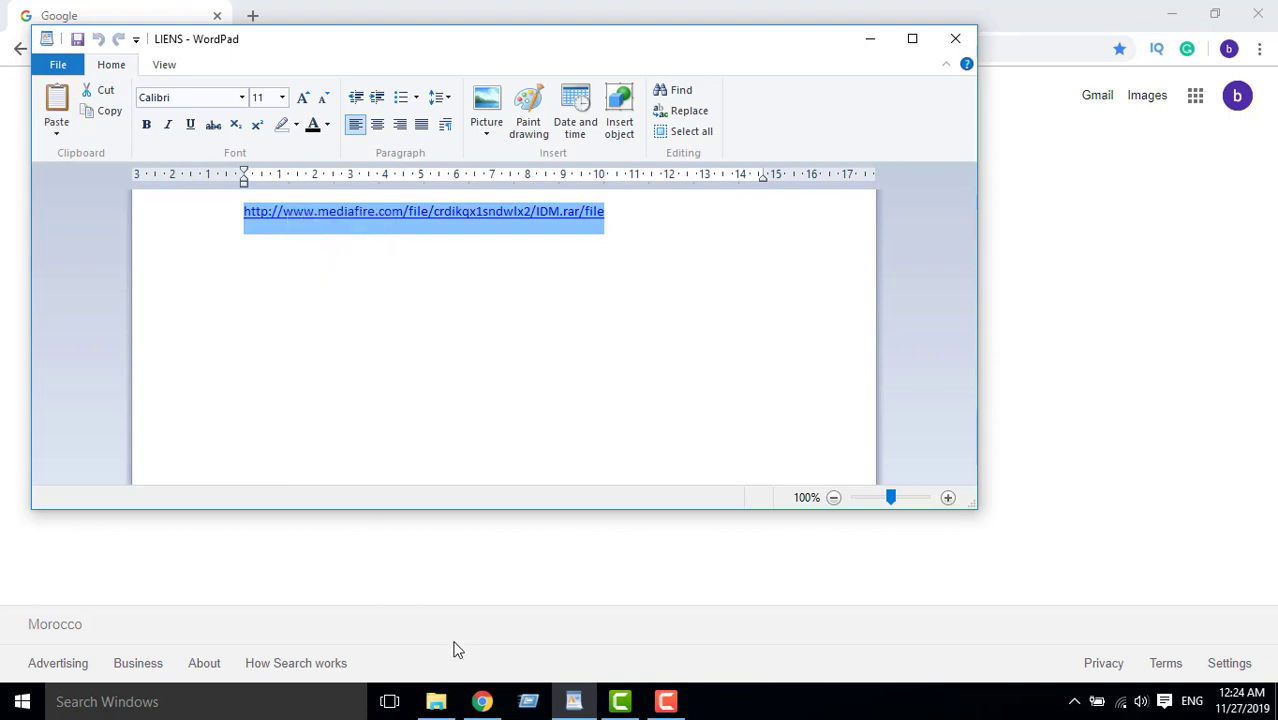
Paste the copied MediaFire link into Chrome's address bar and open the IDM.rar page
left_click(482, 702)
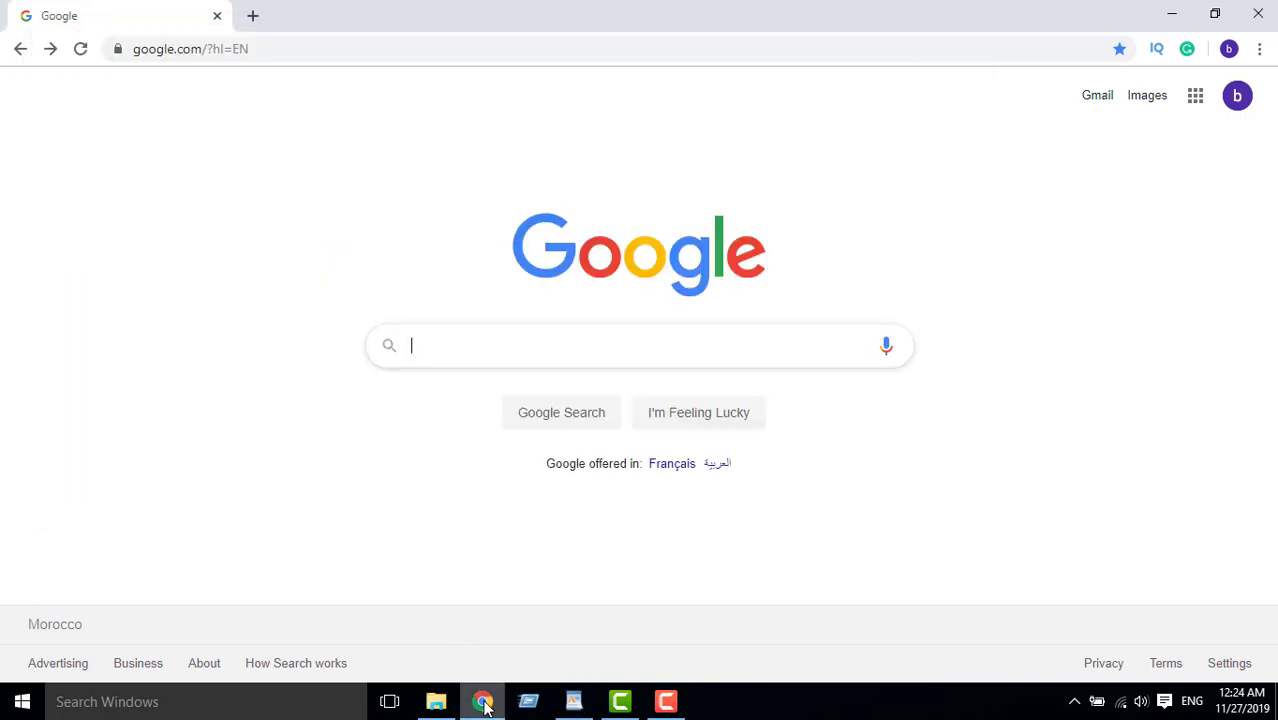
left_click(244, 49)
right_click(244, 49)
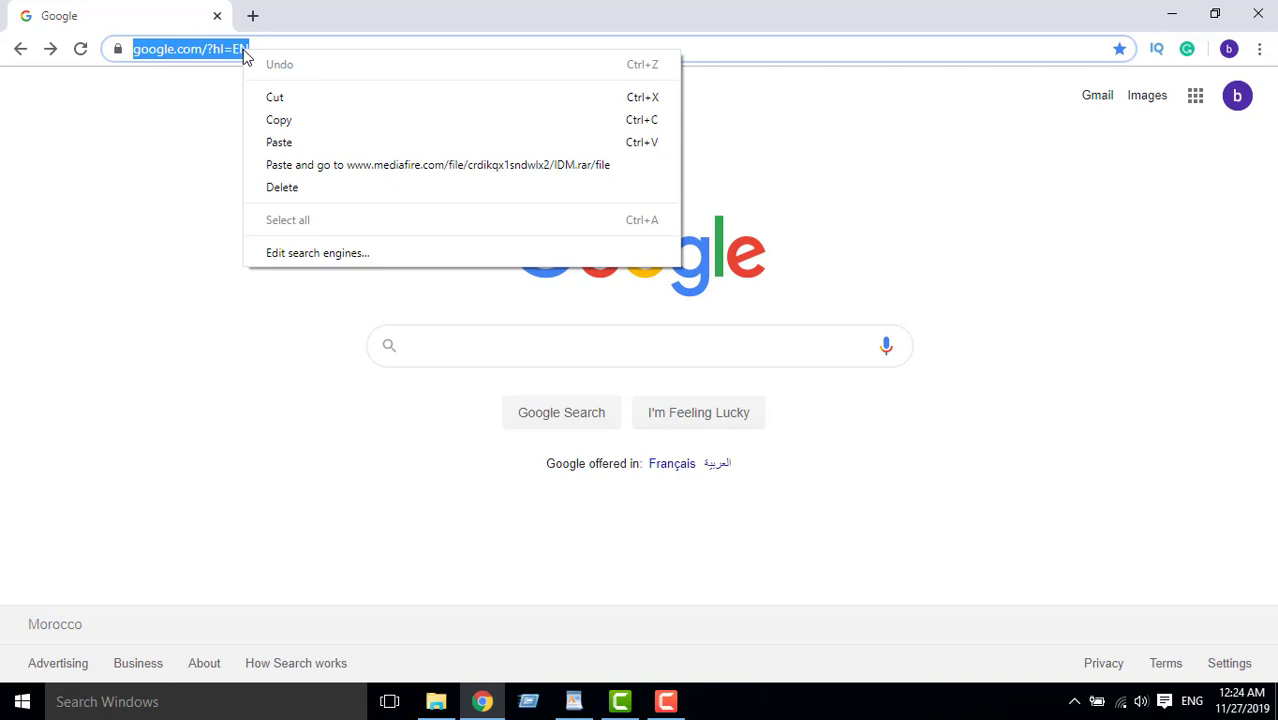
left_click(326, 145)
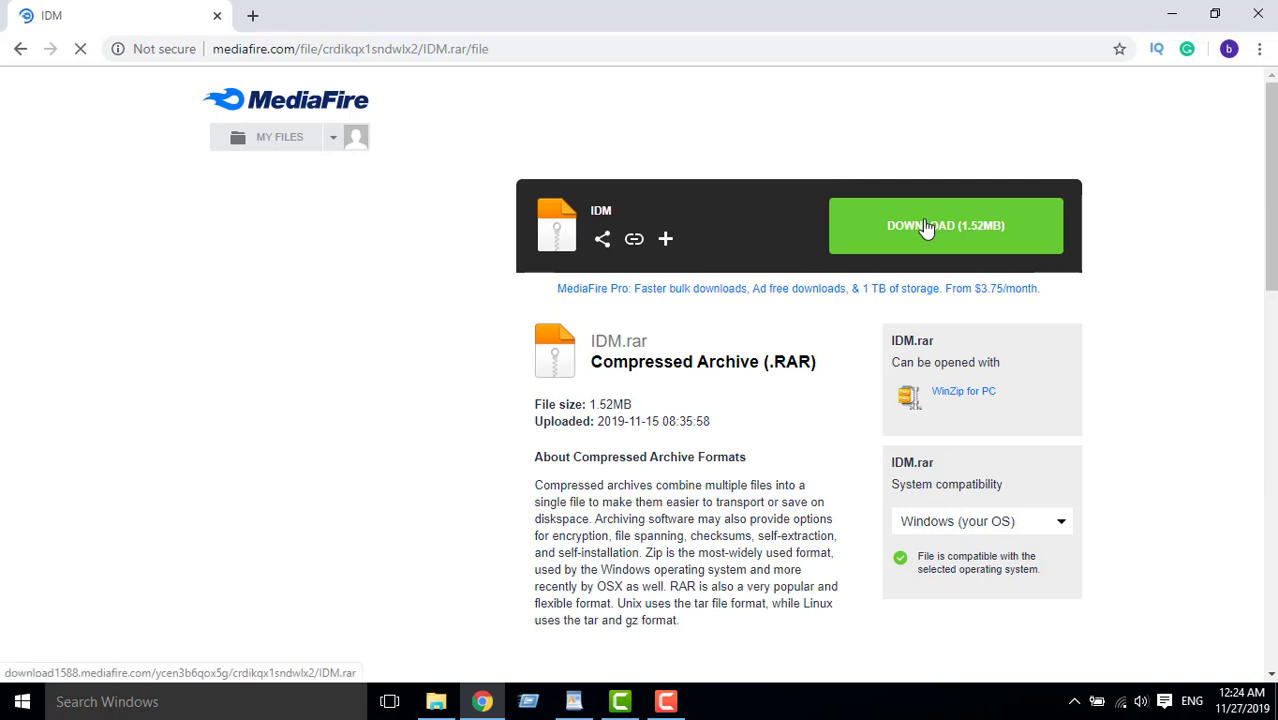
Start downloading IDM.rar from MediaFire, then pause the download
left_click(926, 228)
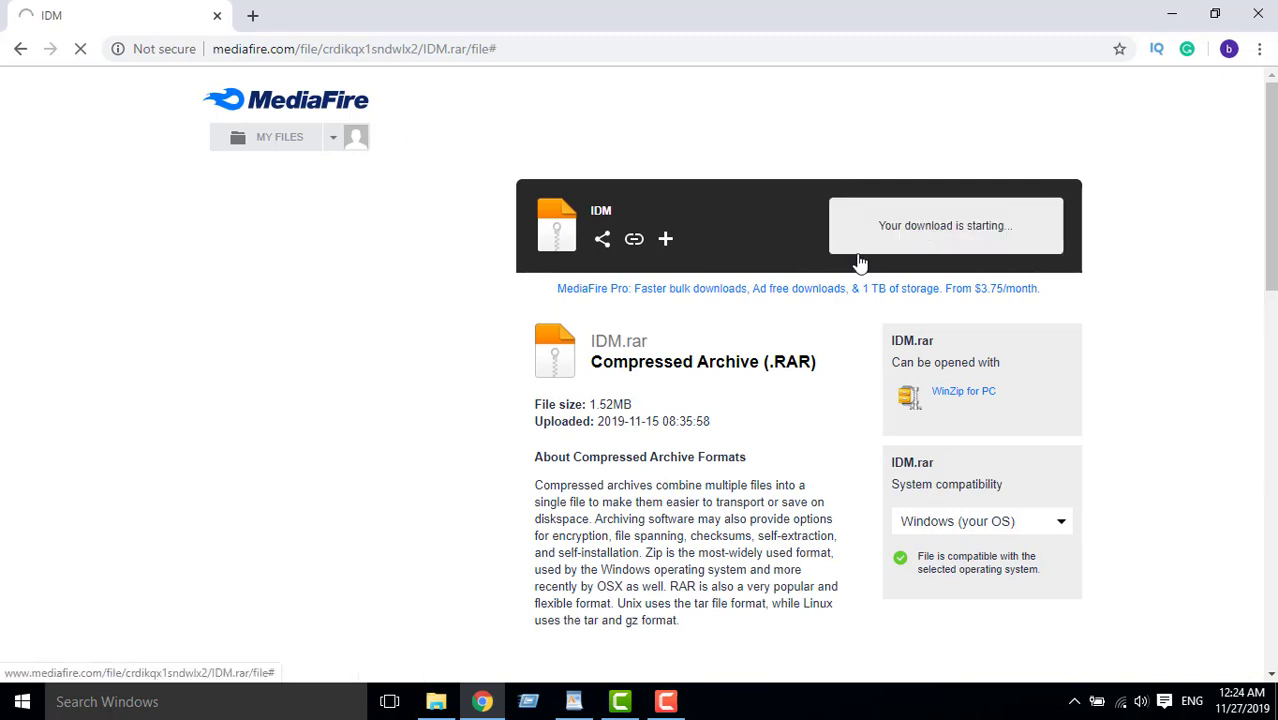
left_click(940, 232)
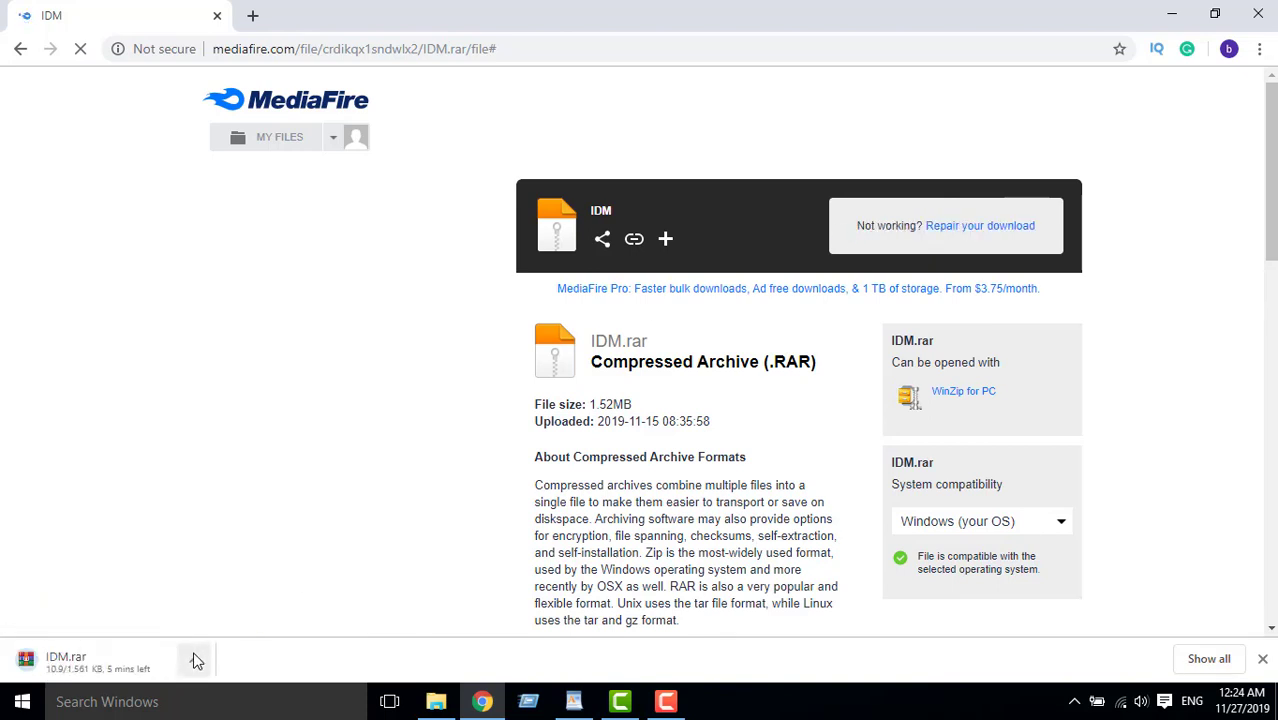
left_click(193, 659)
left_click(229, 576)
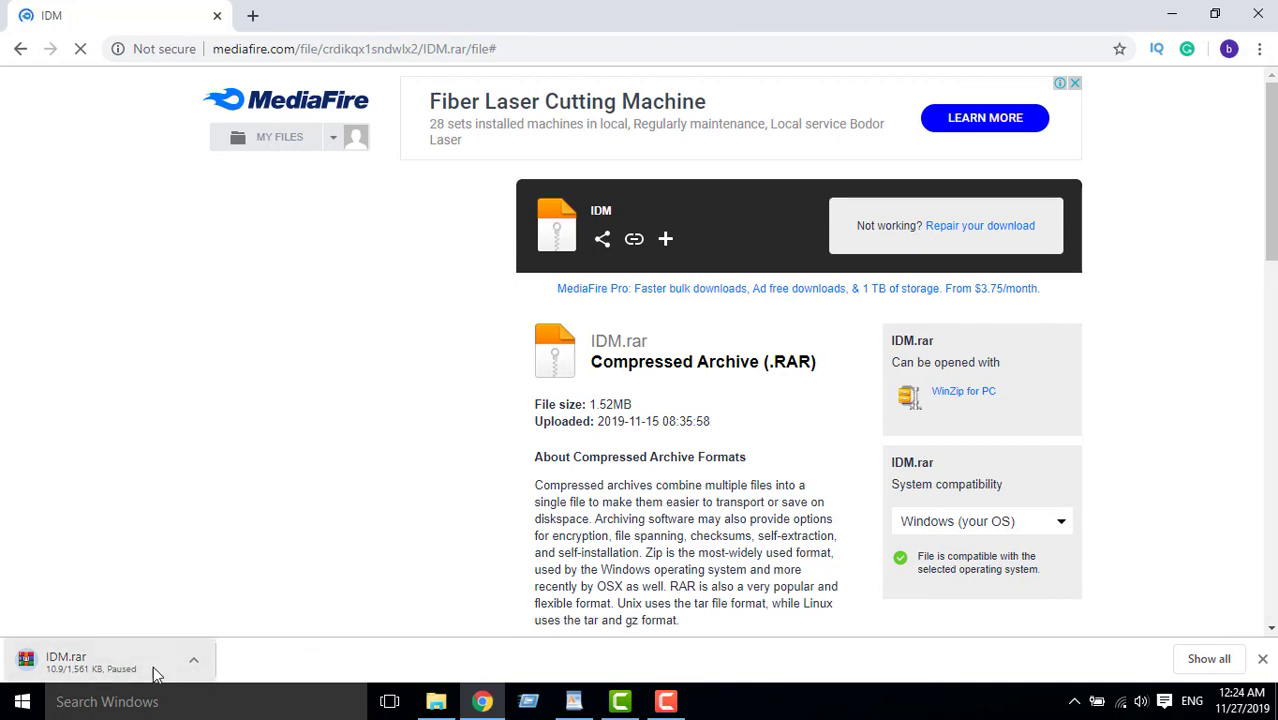
Extract the IDM archive into an IDM folder and select Activate, IDMan and IDMGrHlp inside
left_click(436, 700)
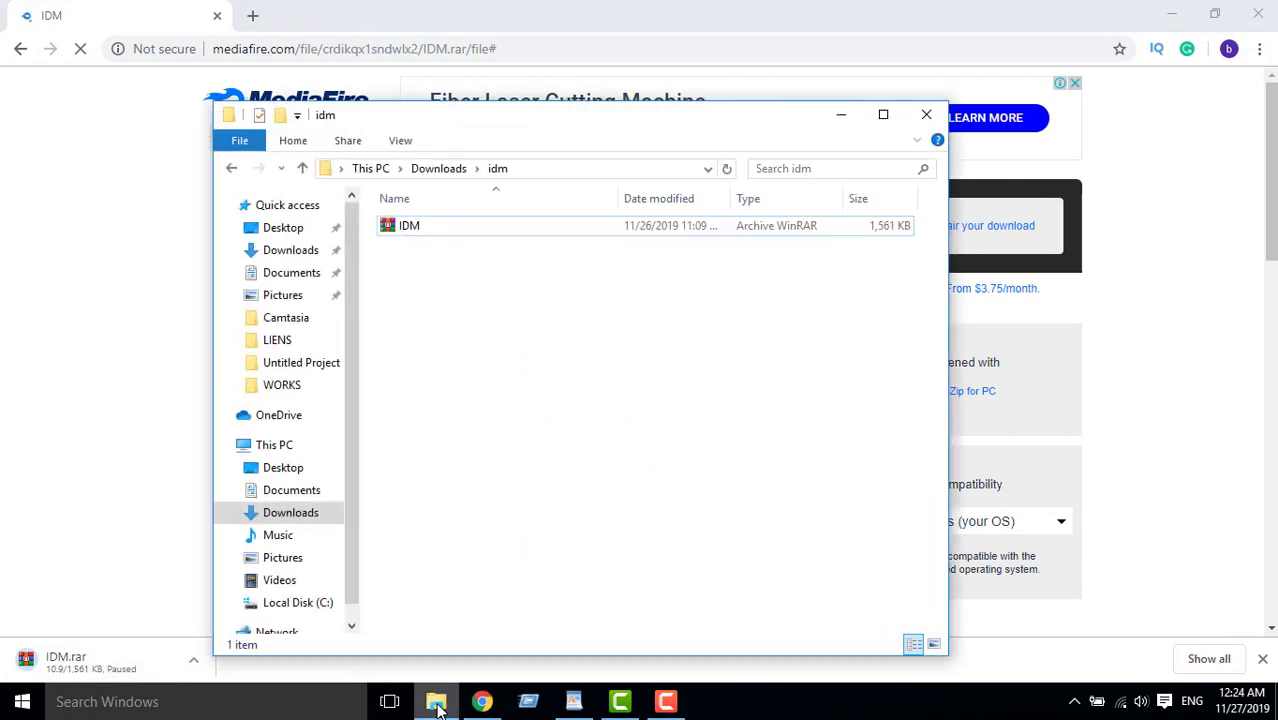
left_click(407, 228)
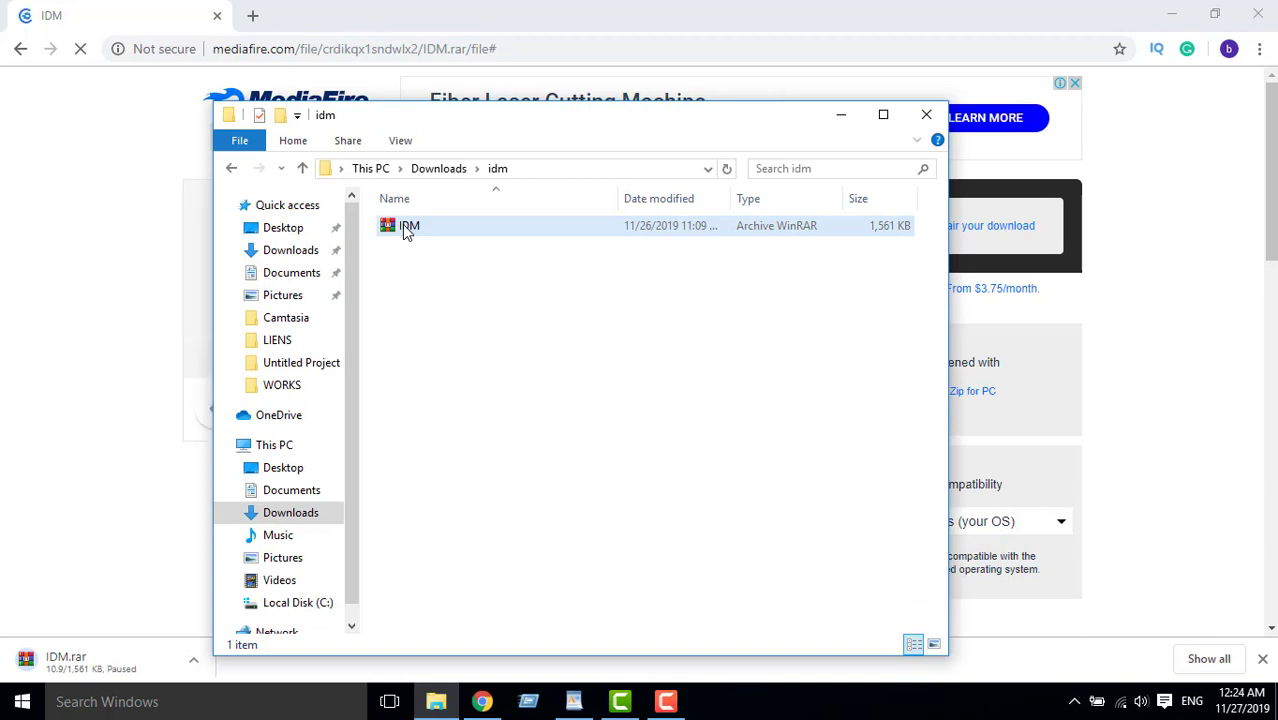
right_click(407, 230)
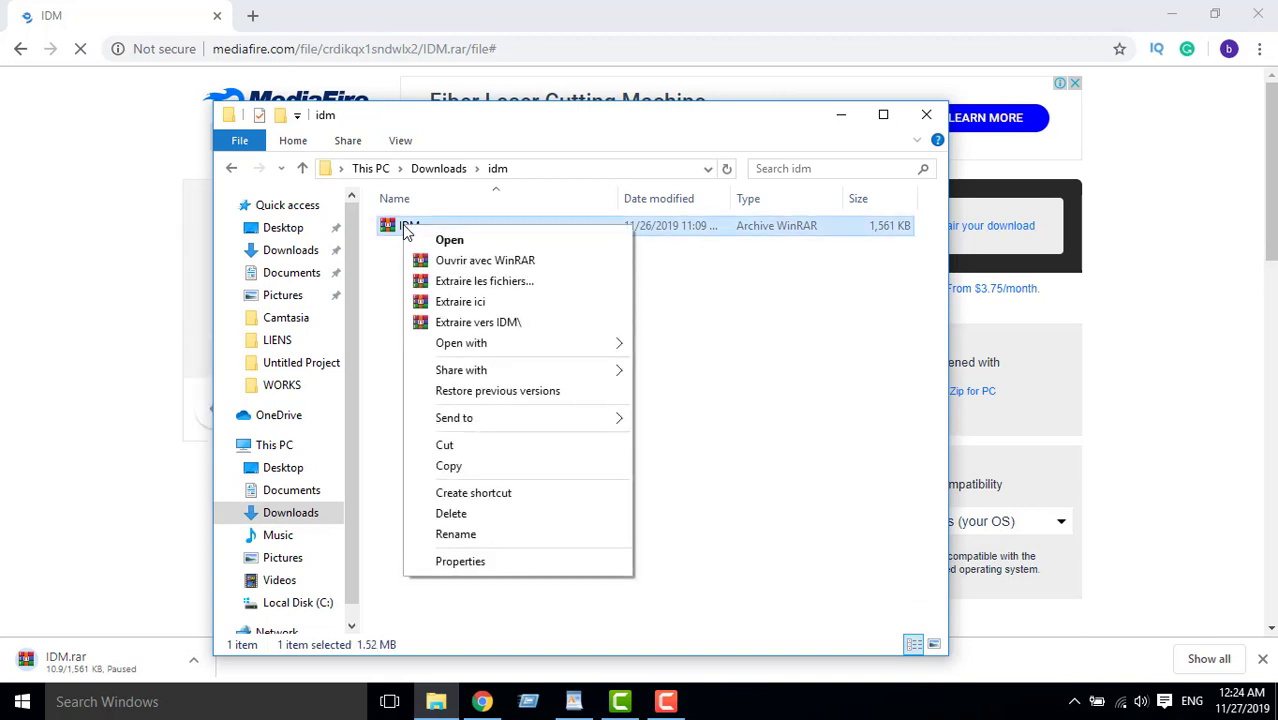
left_click(472, 325)
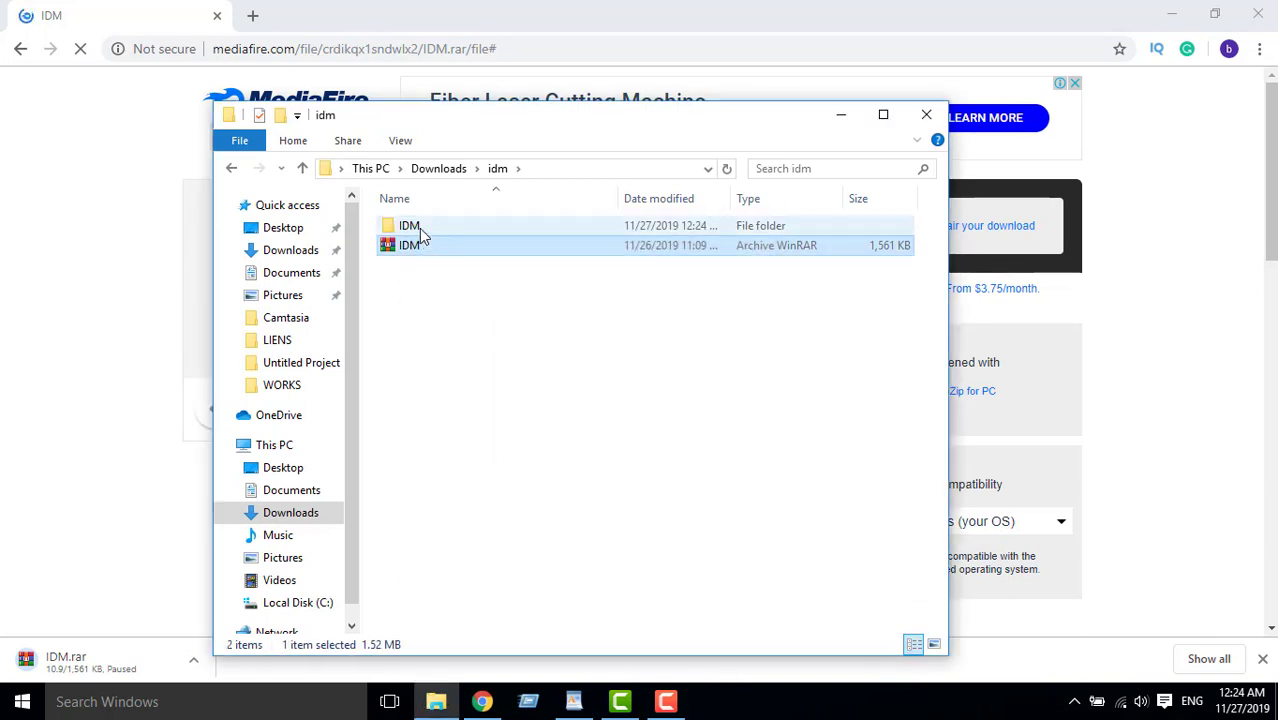
double_click(421, 230)
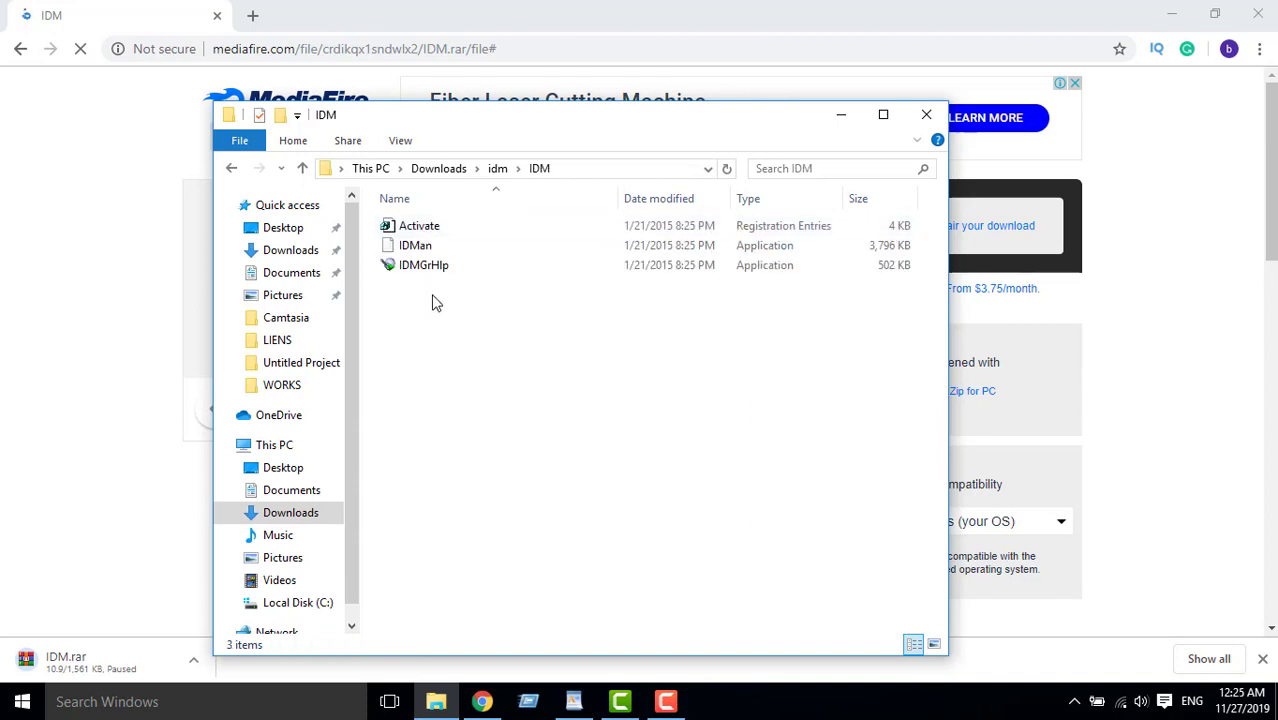
left_click_drag(432, 295, 421, 226)
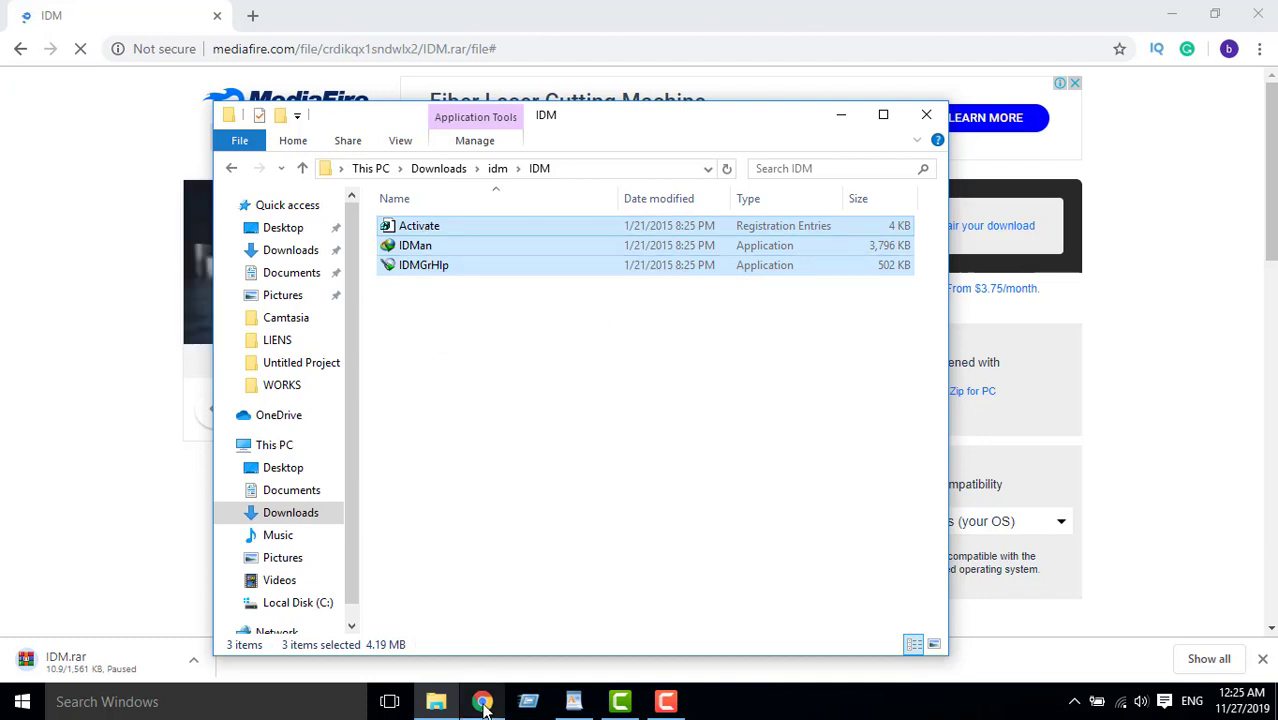
Replace the MediaFire page with google.com, changing hl=fr to hl=en for English
mouse_move(484, 706)
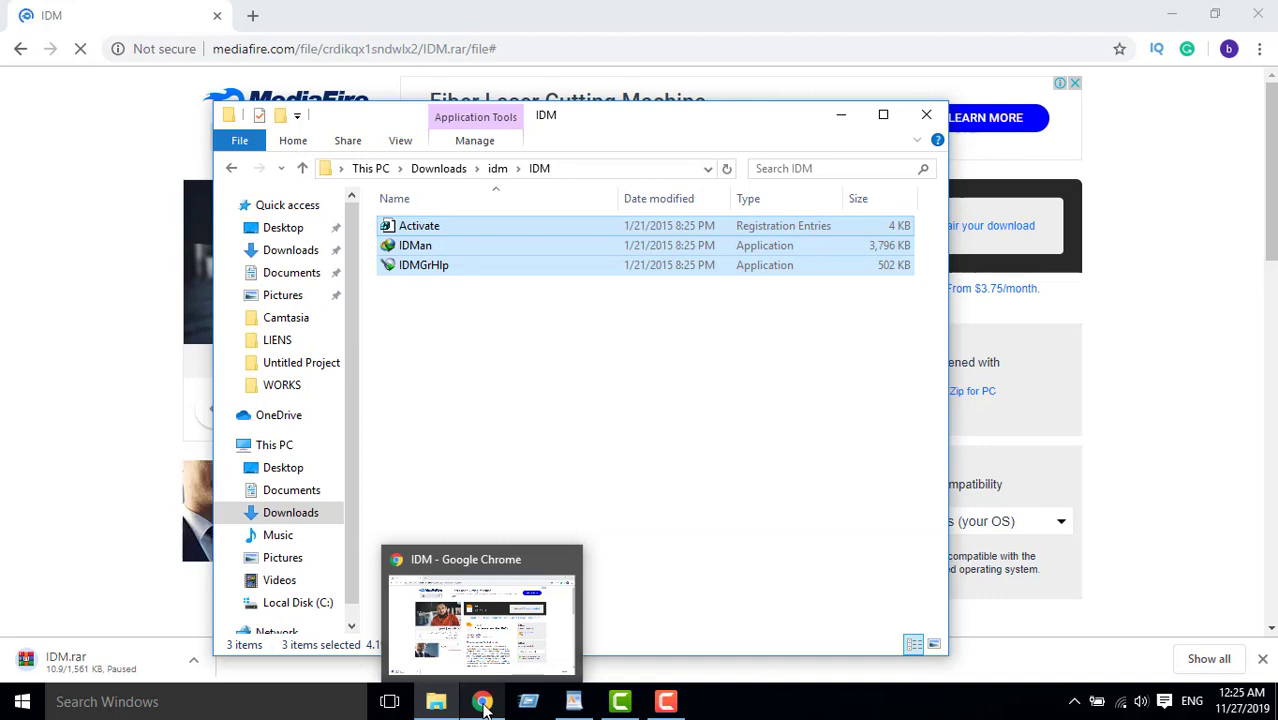
left_click(484, 706)
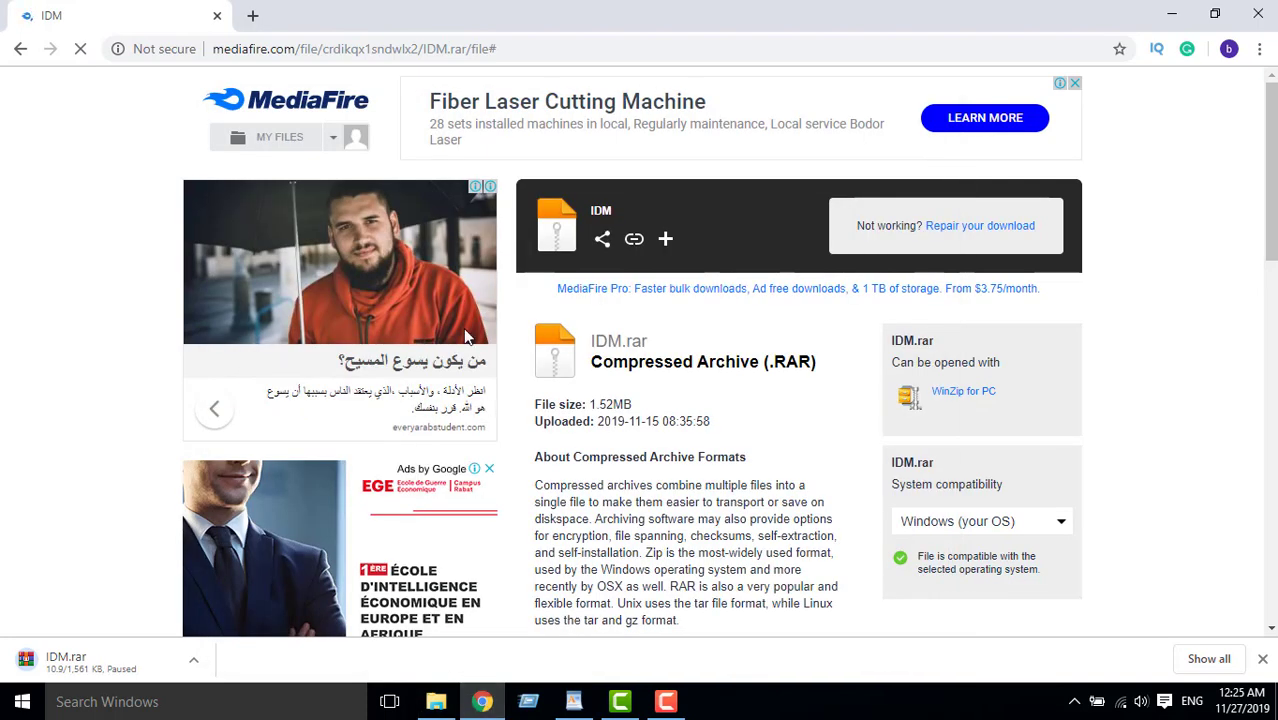
left_click(318, 54)
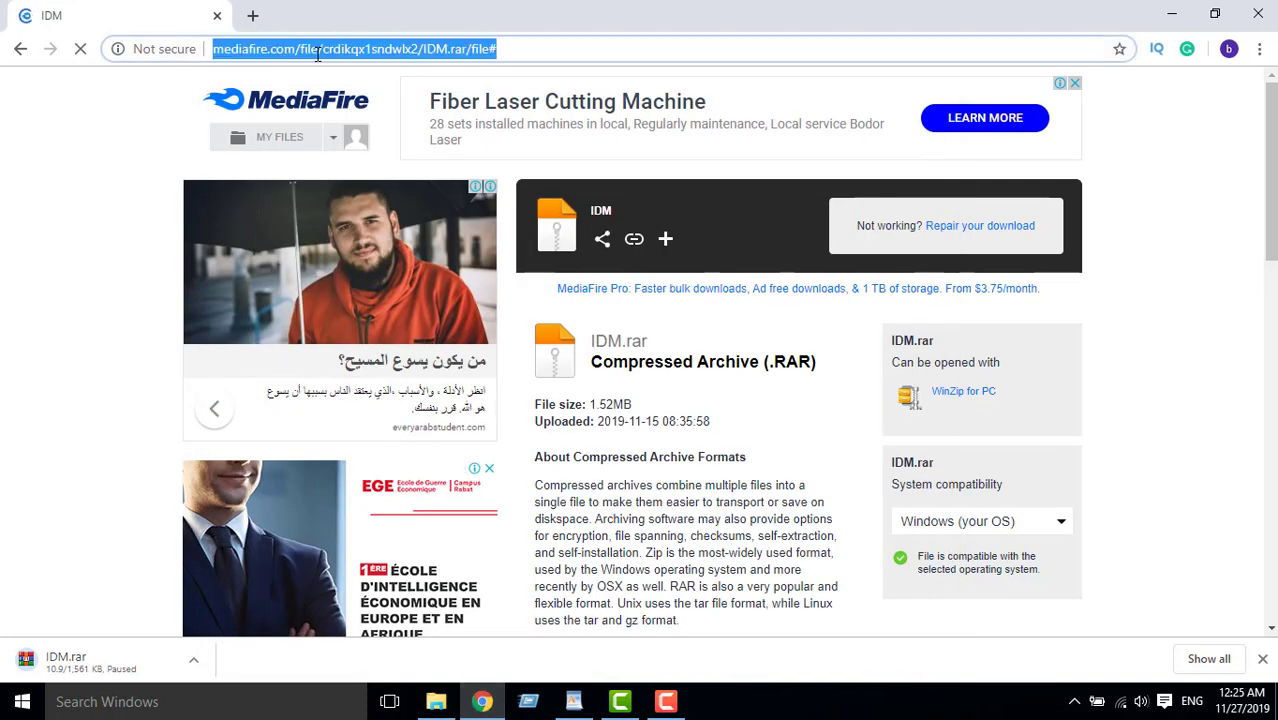
type("google.com/?hl=fr")
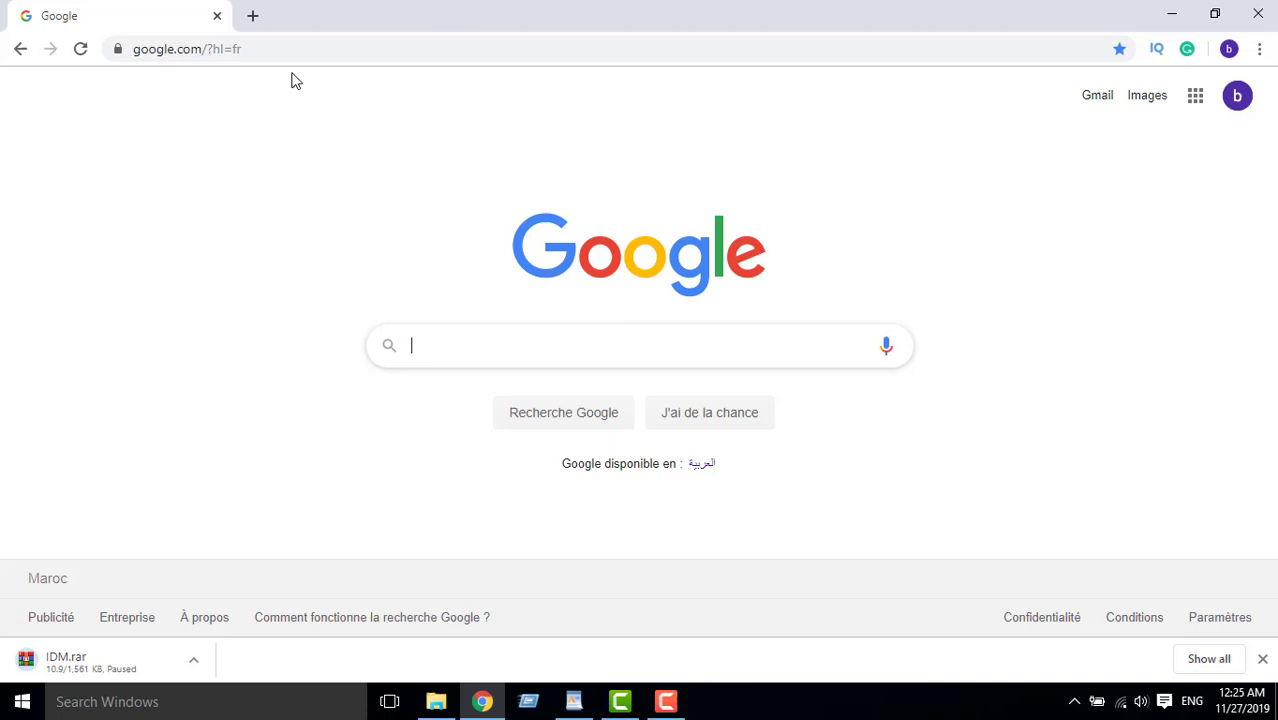
left_click(251, 46)
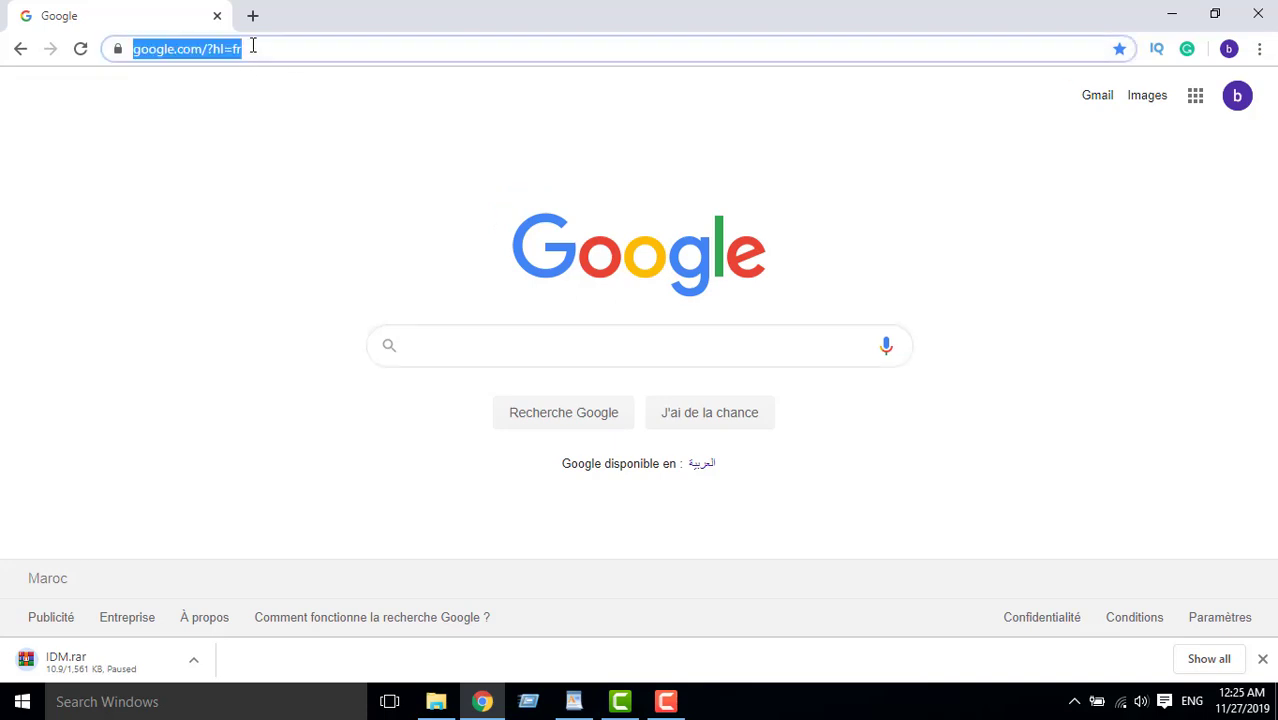
key("End")
key("BackSpace")
key("BackSpace")
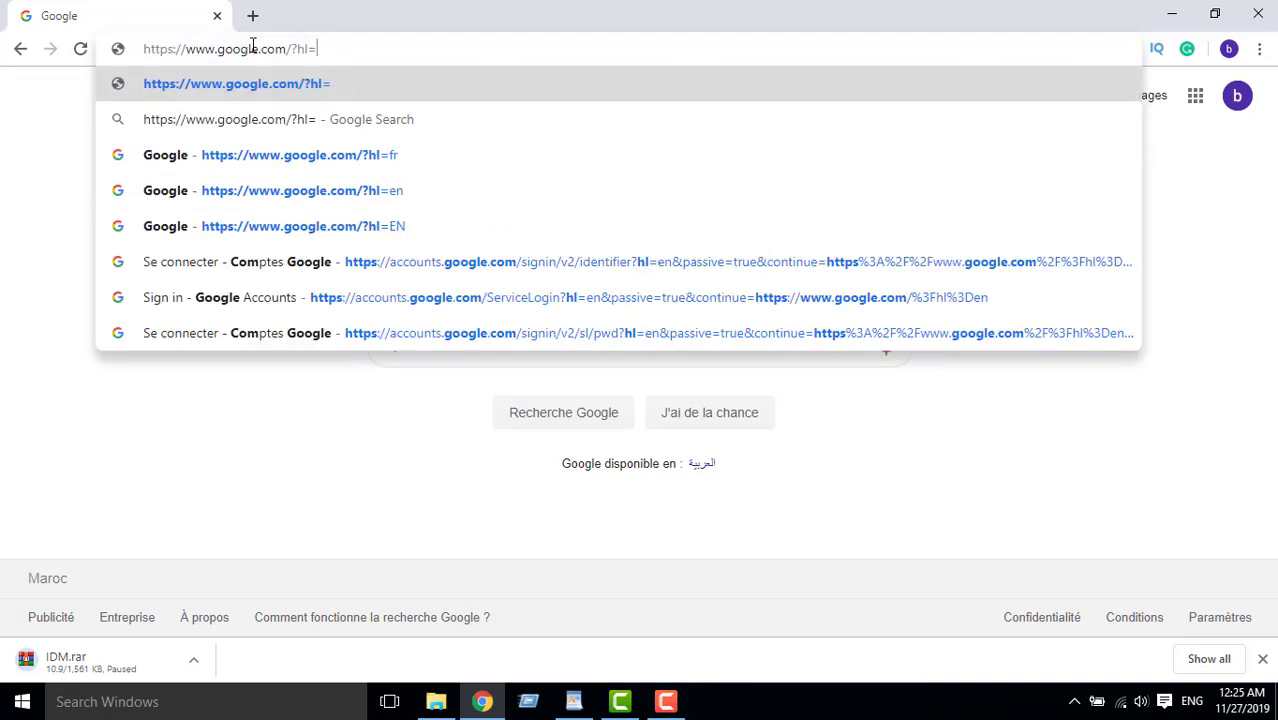
type("en")
key("Return")
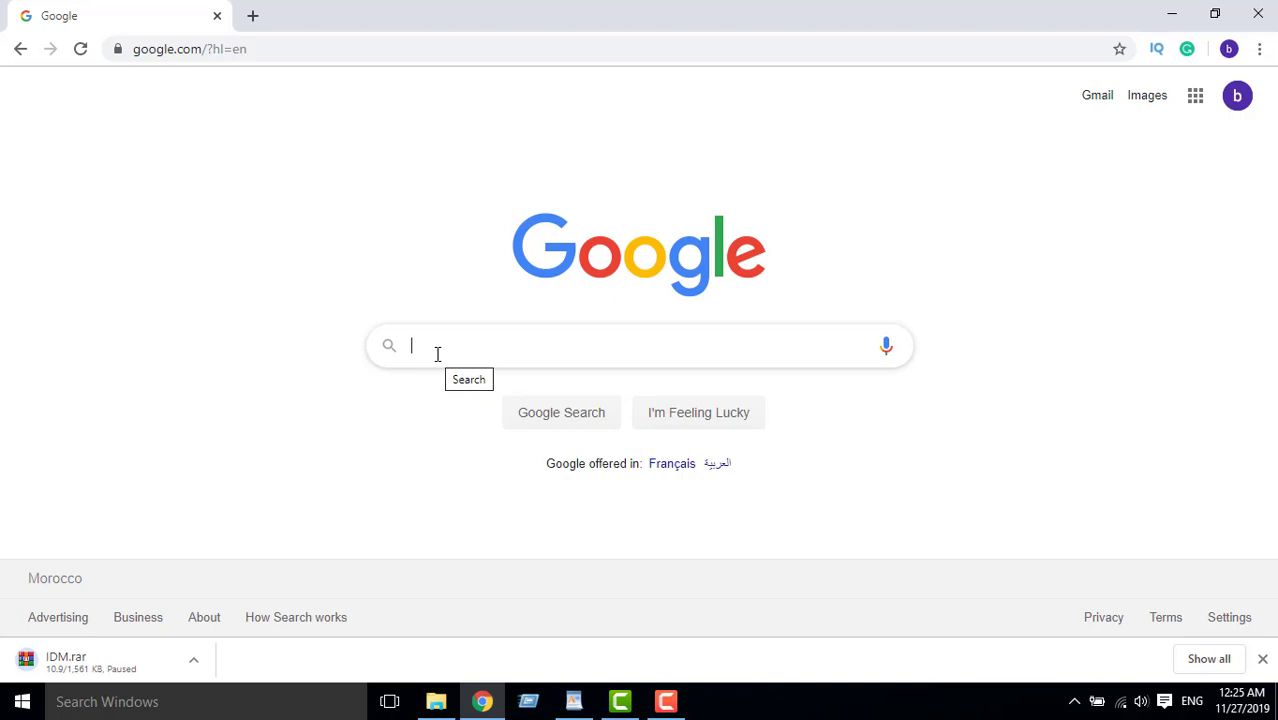
Search Google for 'internet download manager' and open the official internetdownloadmanager.com site
type("inte")
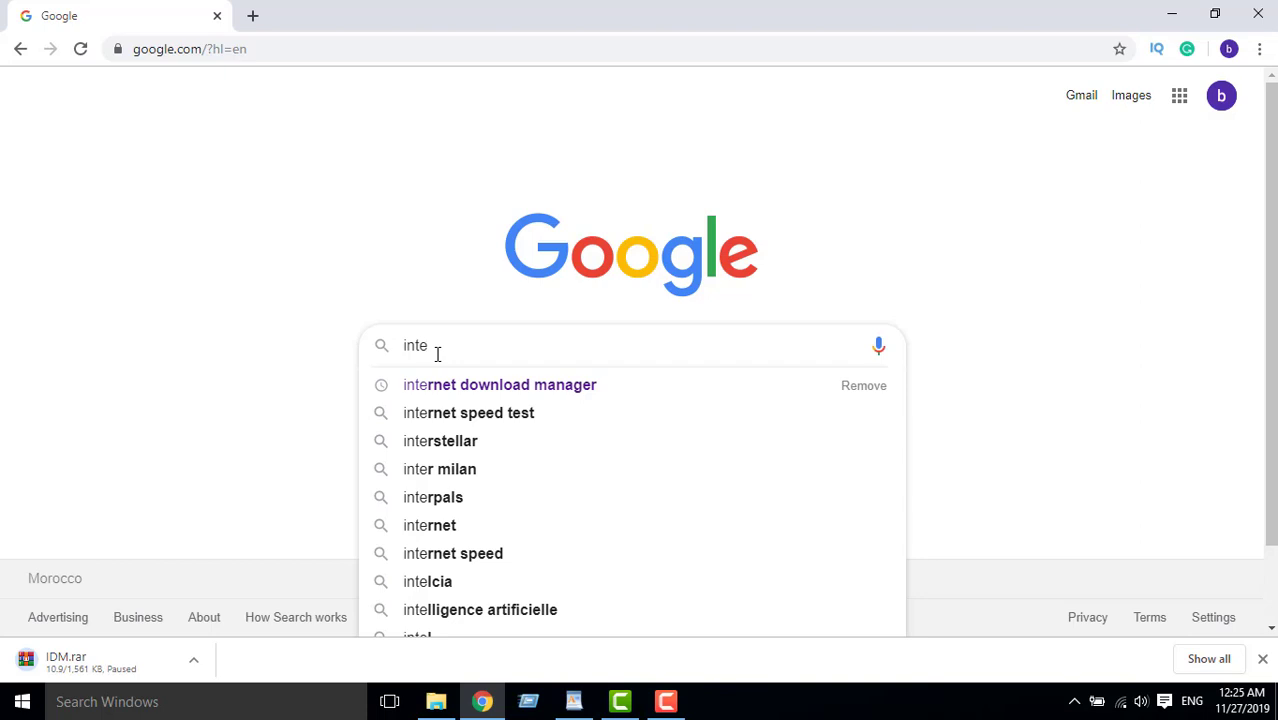
left_click(499, 386)
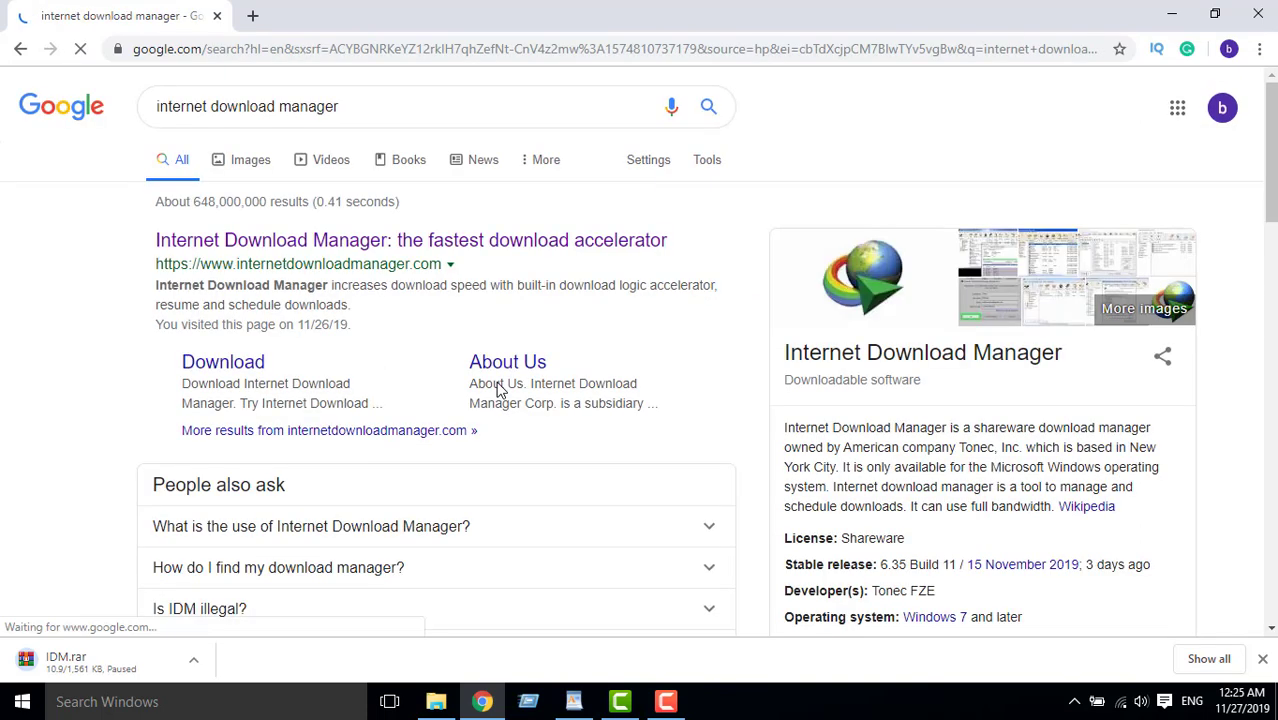
key("super")
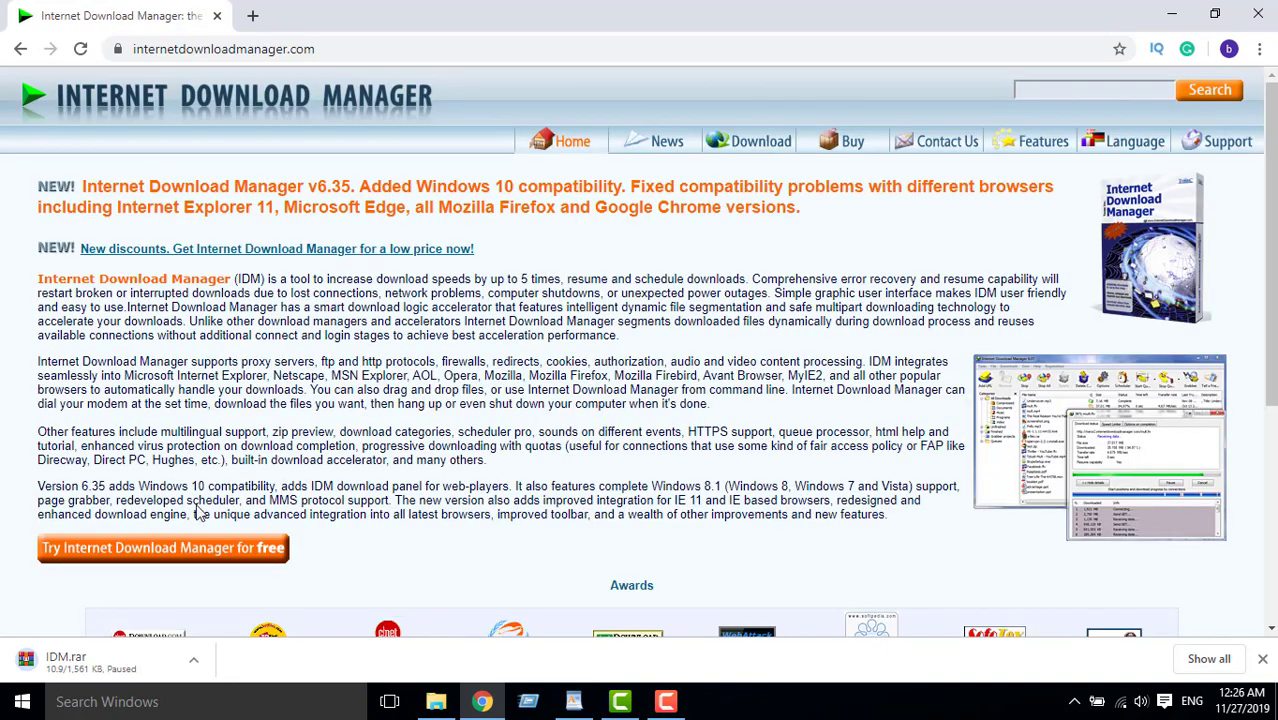
Download the free-trial installer idman635build12.exe and run it
left_click(193, 545)
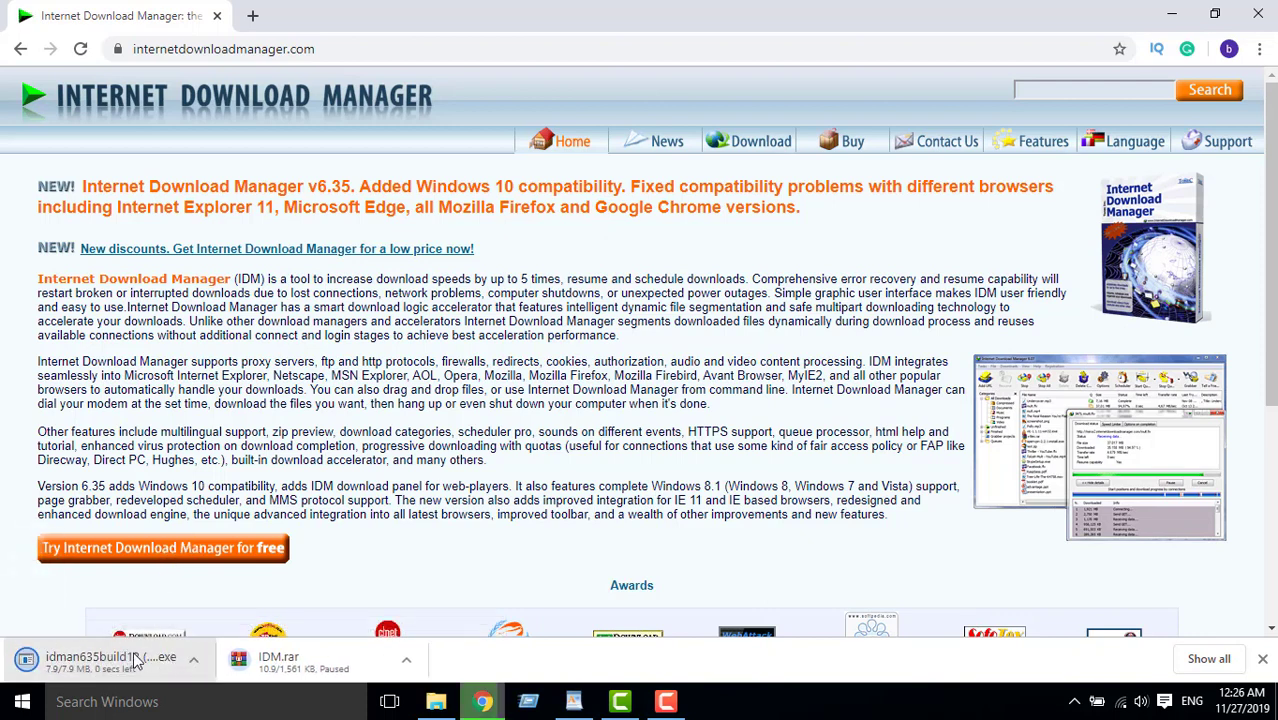
left_click(195, 662)
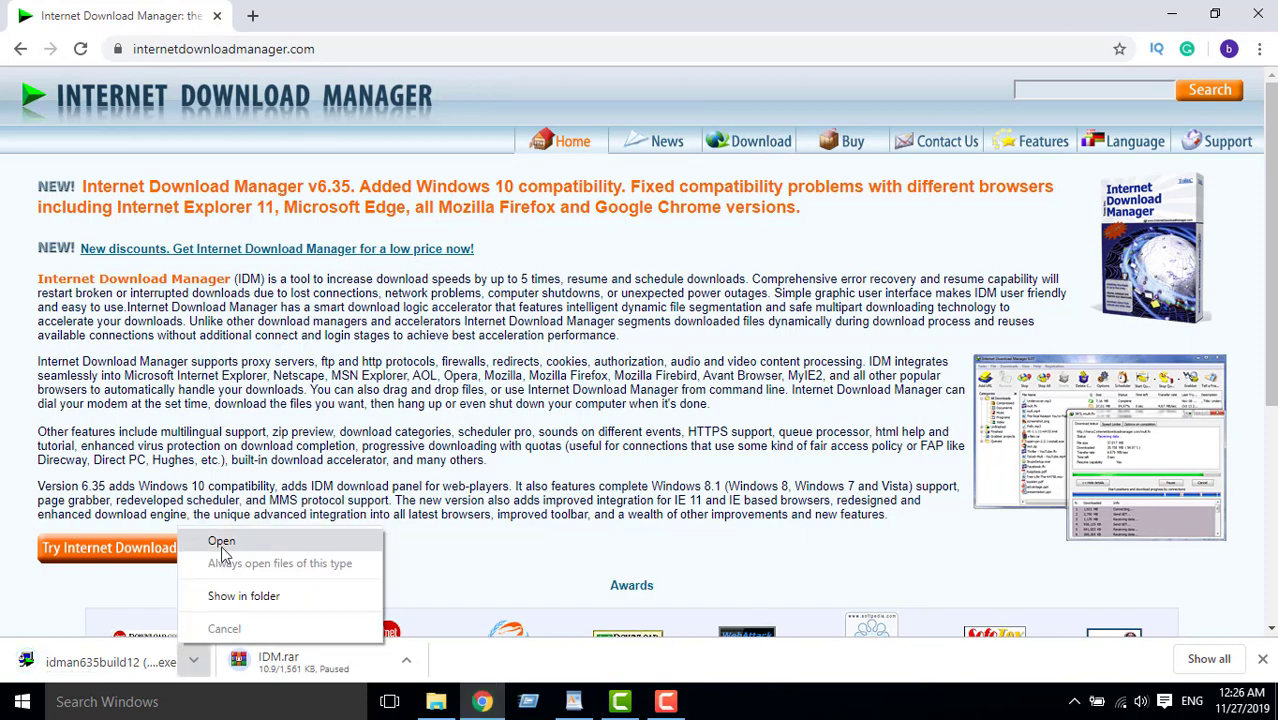
left_click(224, 549)
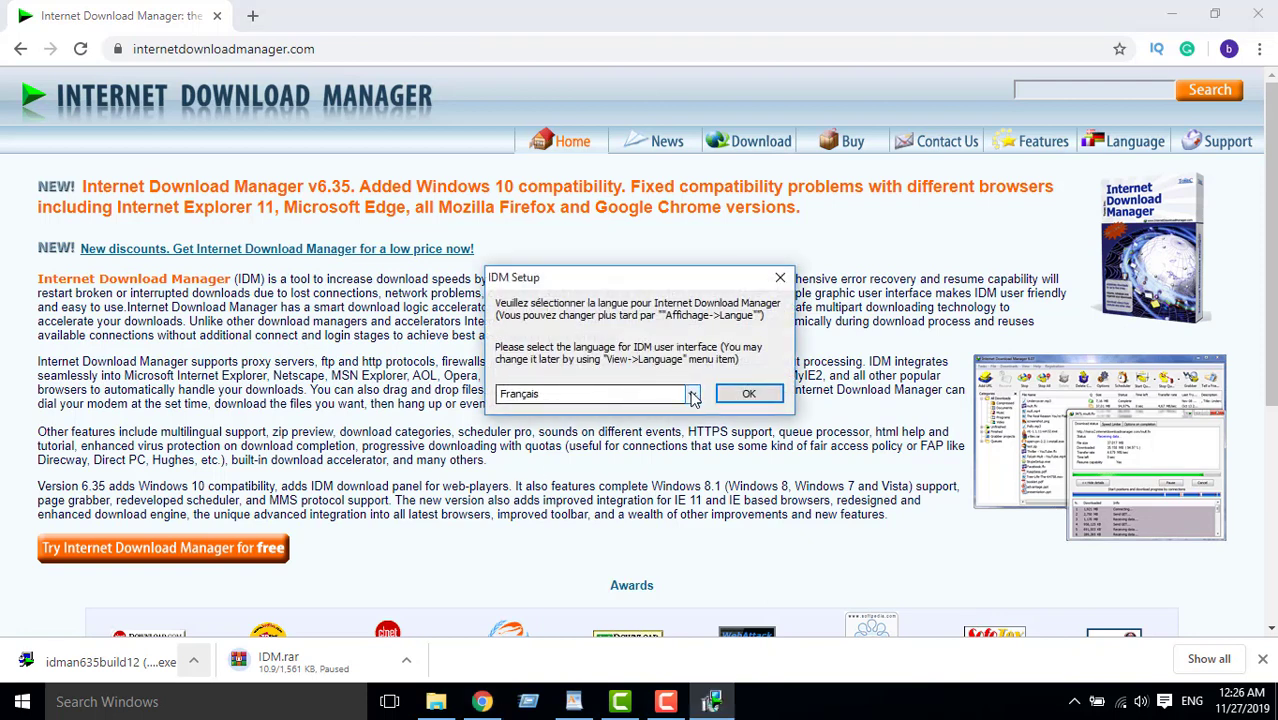
Choose English as the IDM Setup language
left_click(691, 394)
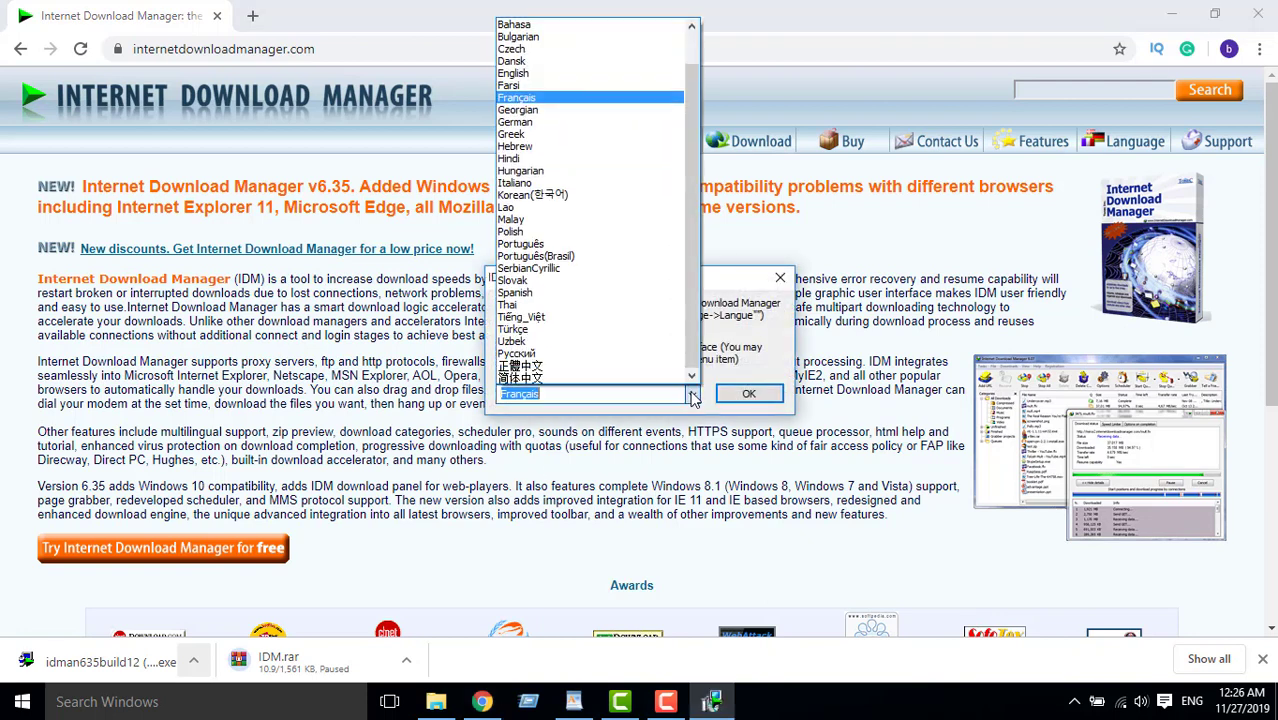
left_click(546, 75)
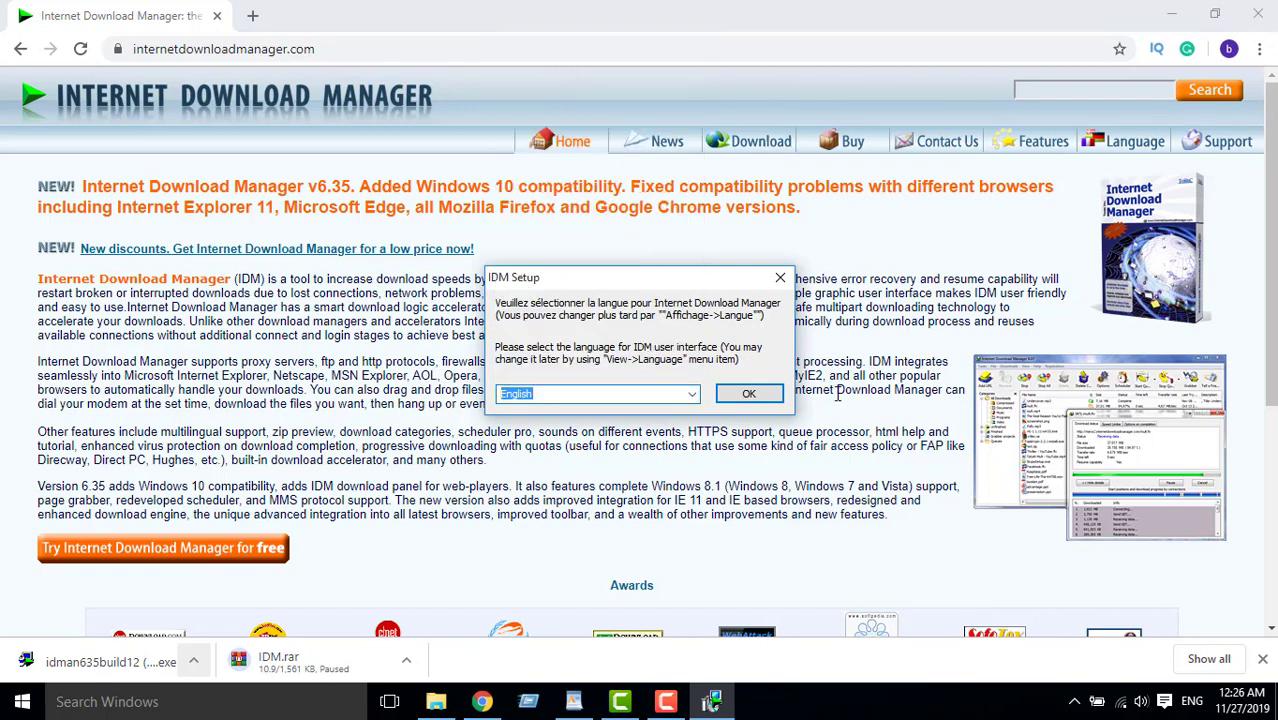
left_click(747, 394)
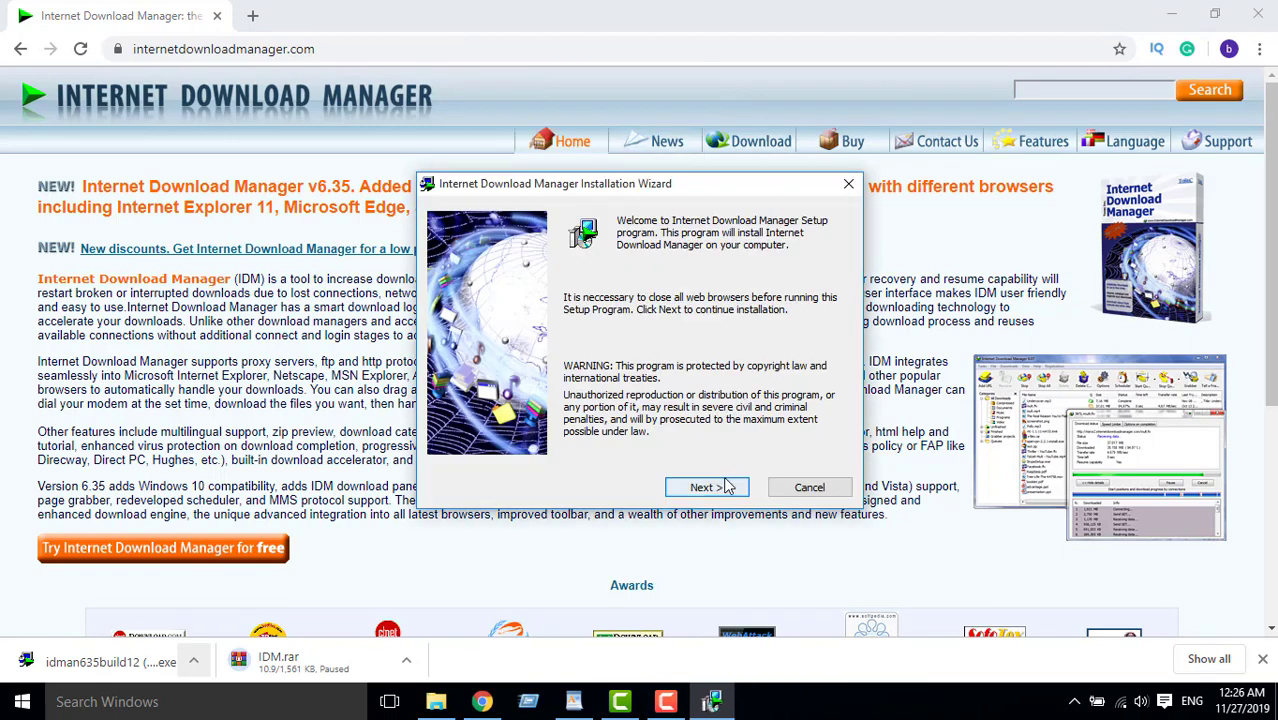
Accept the licence and install IDM into C:\Program Files (x86)\Internet Download Manager
left_click(703, 487)
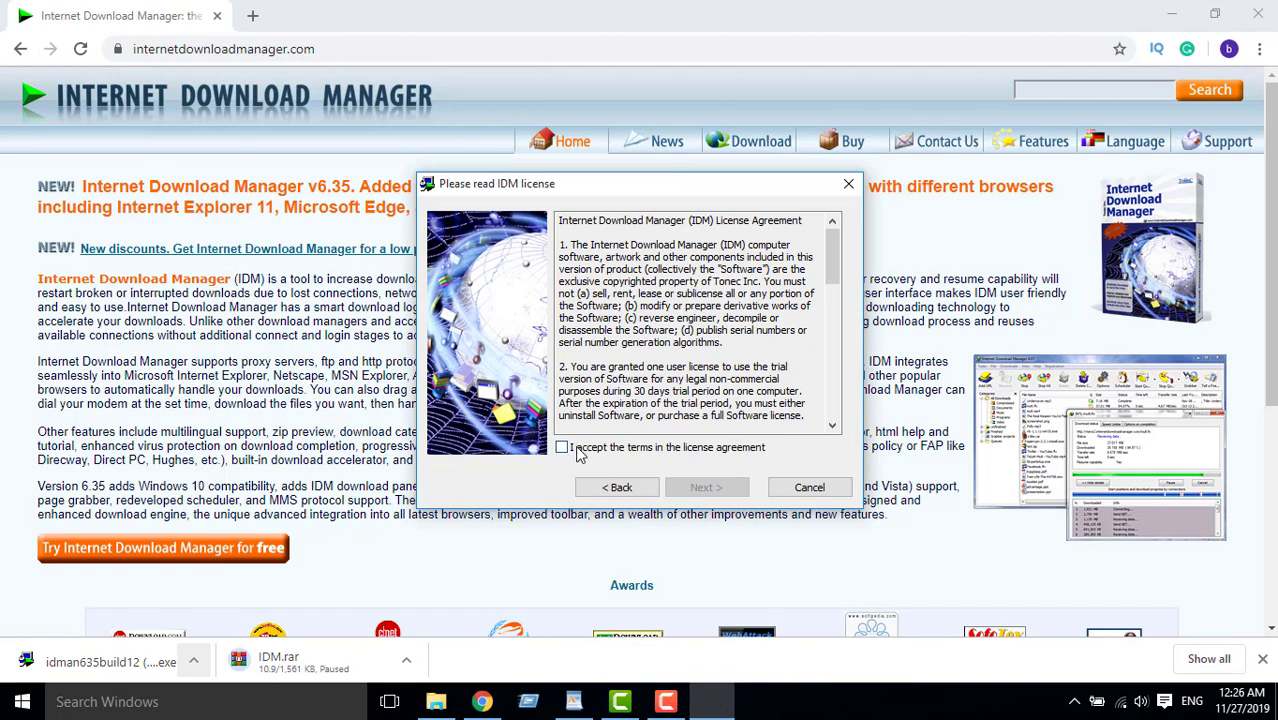
left_click(574, 447)
left_click(719, 487)
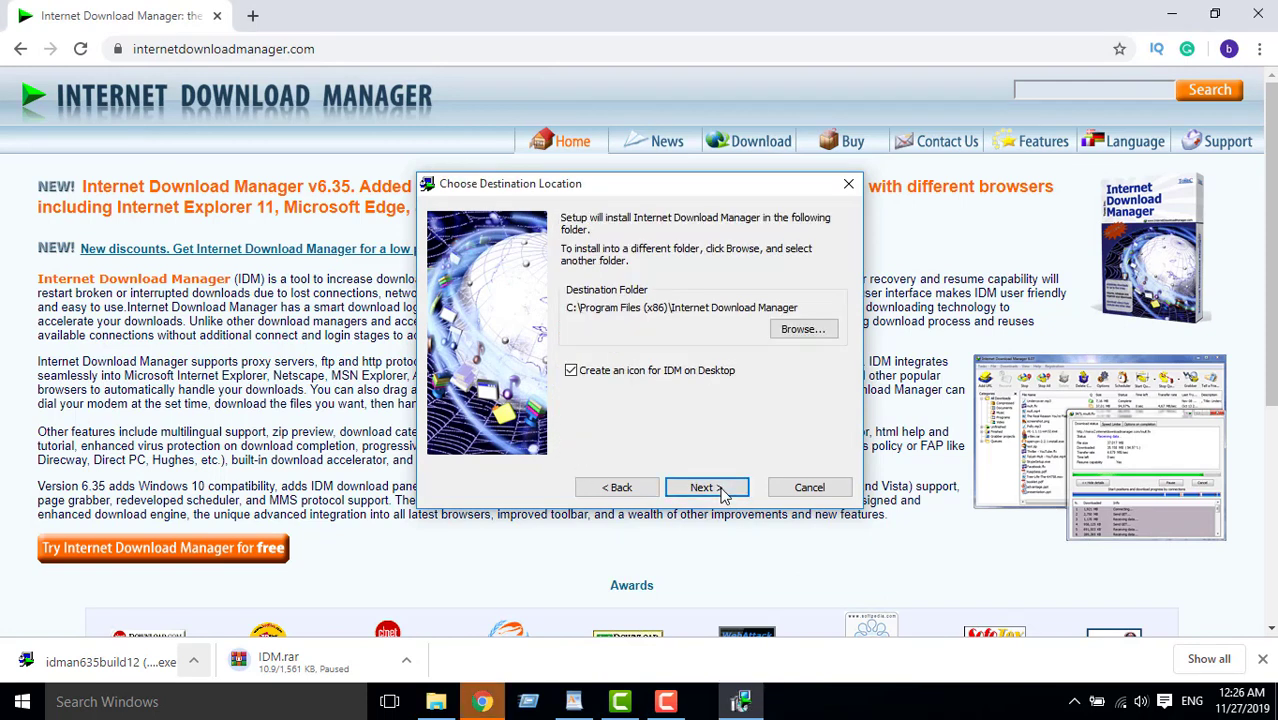
left_click(713, 489)
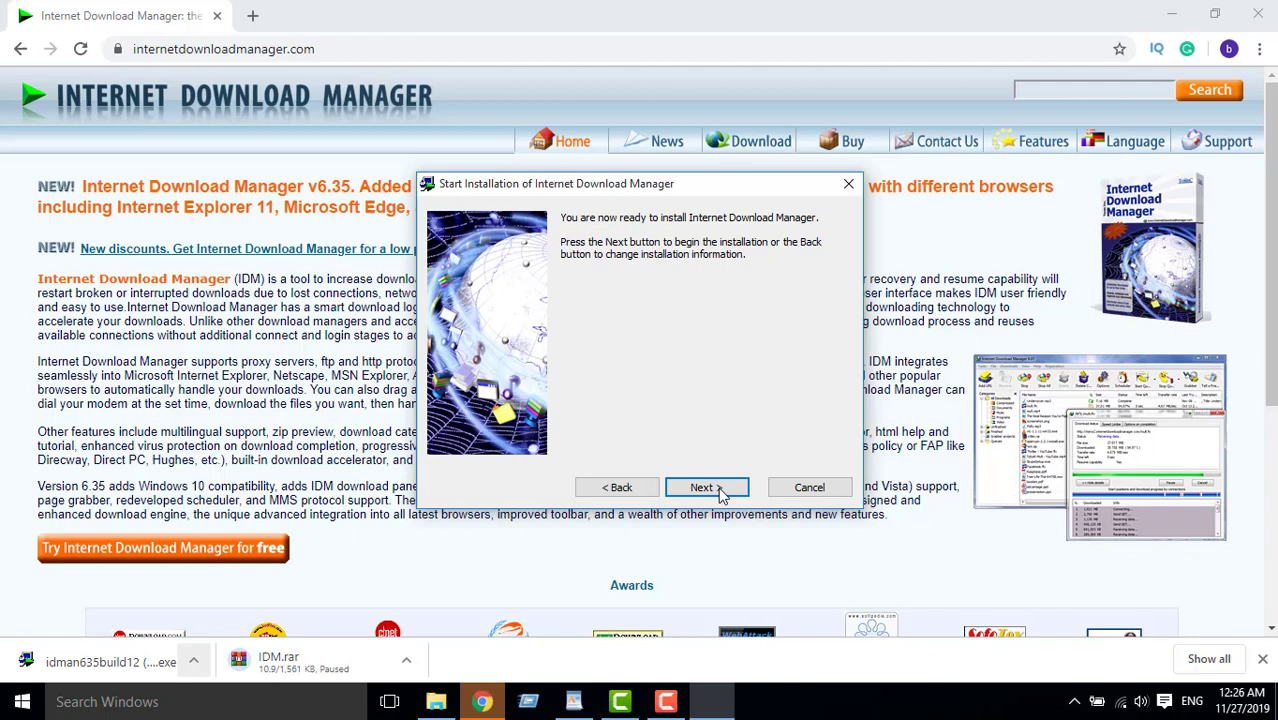
left_click(719, 489)
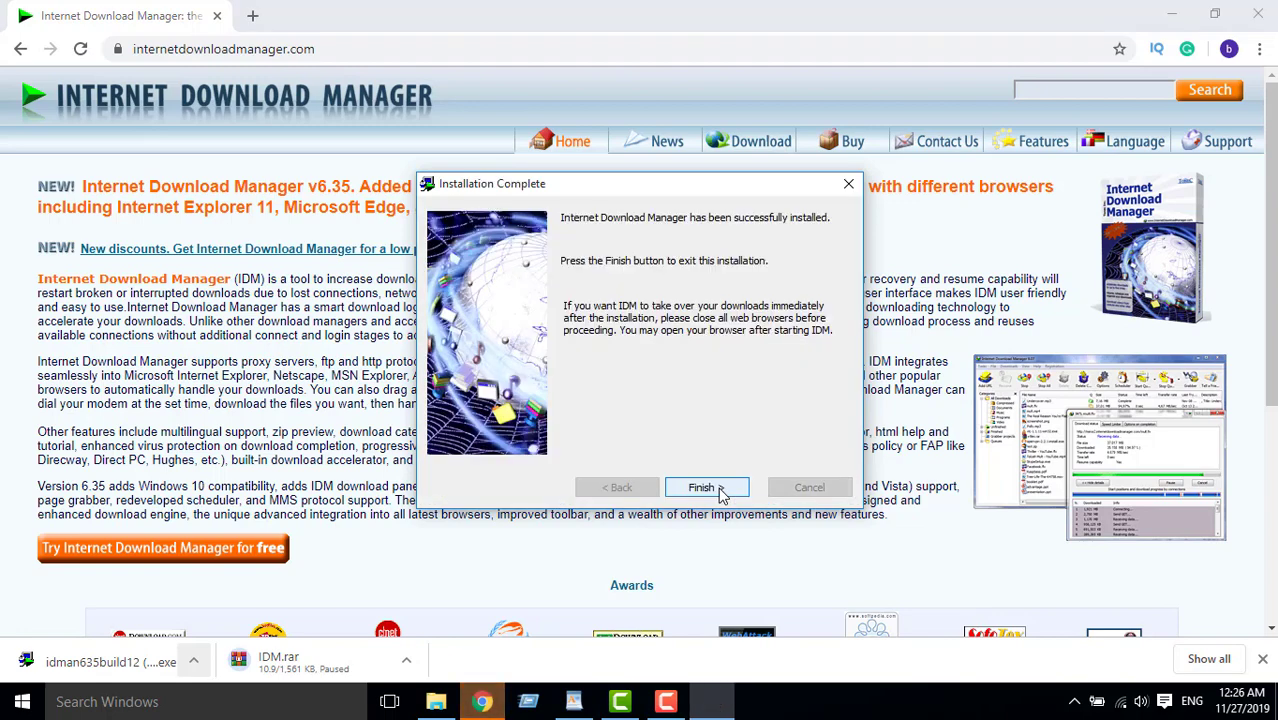
left_click(720, 490)
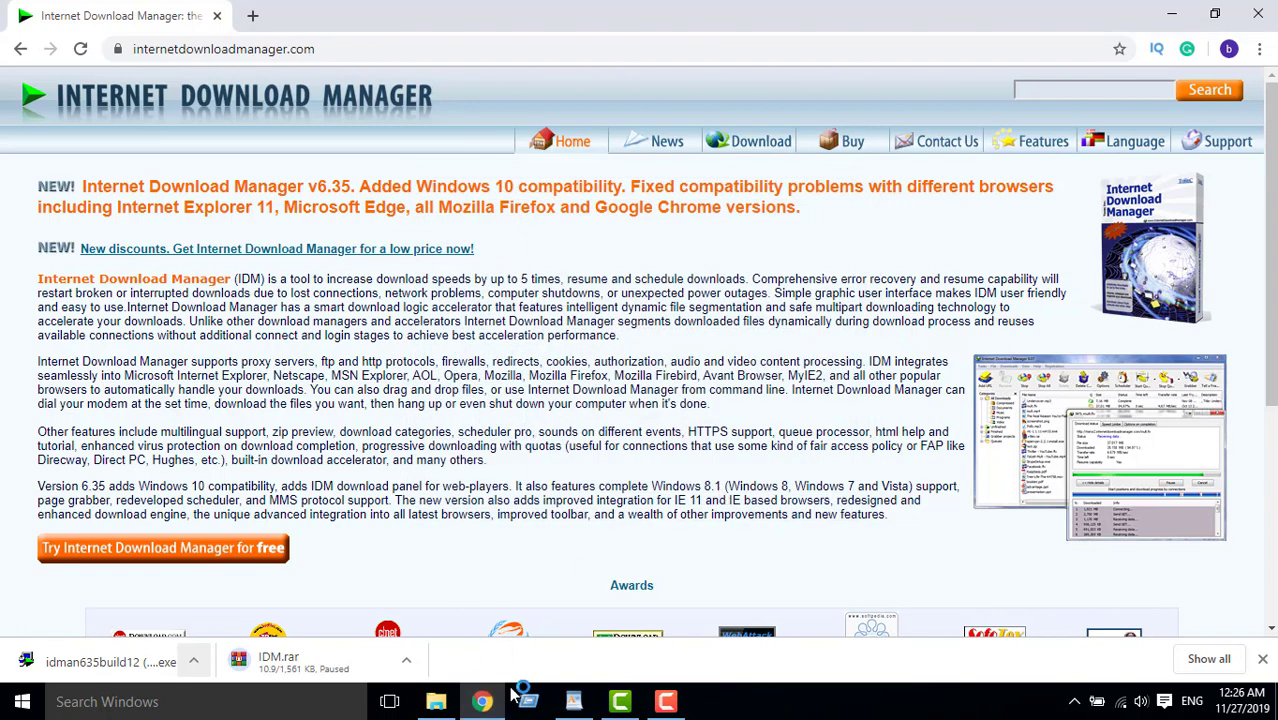
Open the English Google home page from Chrome's address bar
left_click(483, 703)
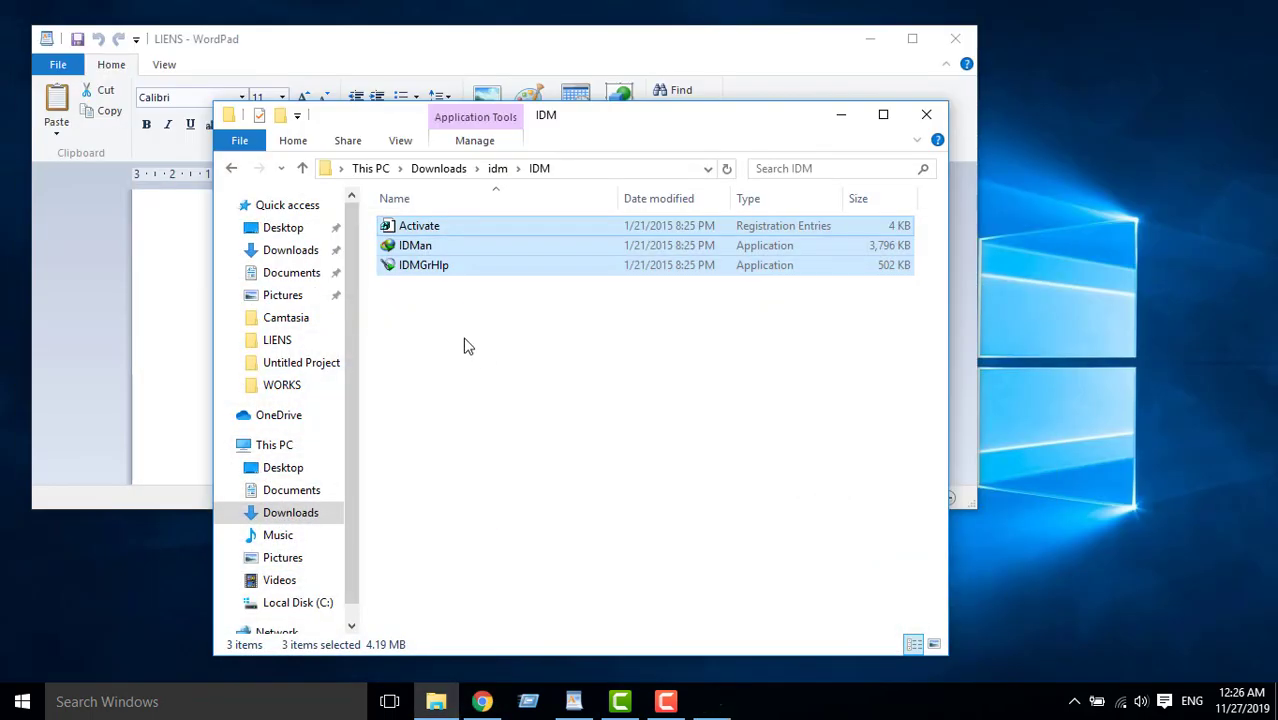
left_click(483, 703)
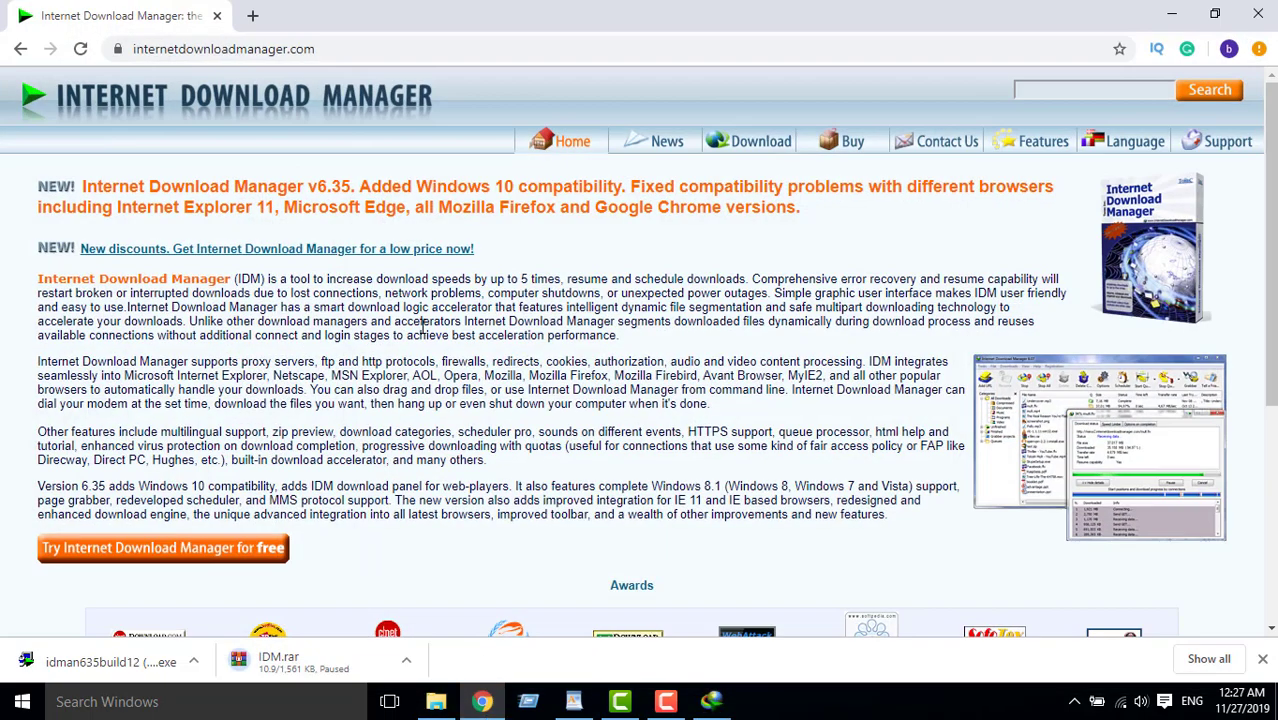
left_click(268, 54)
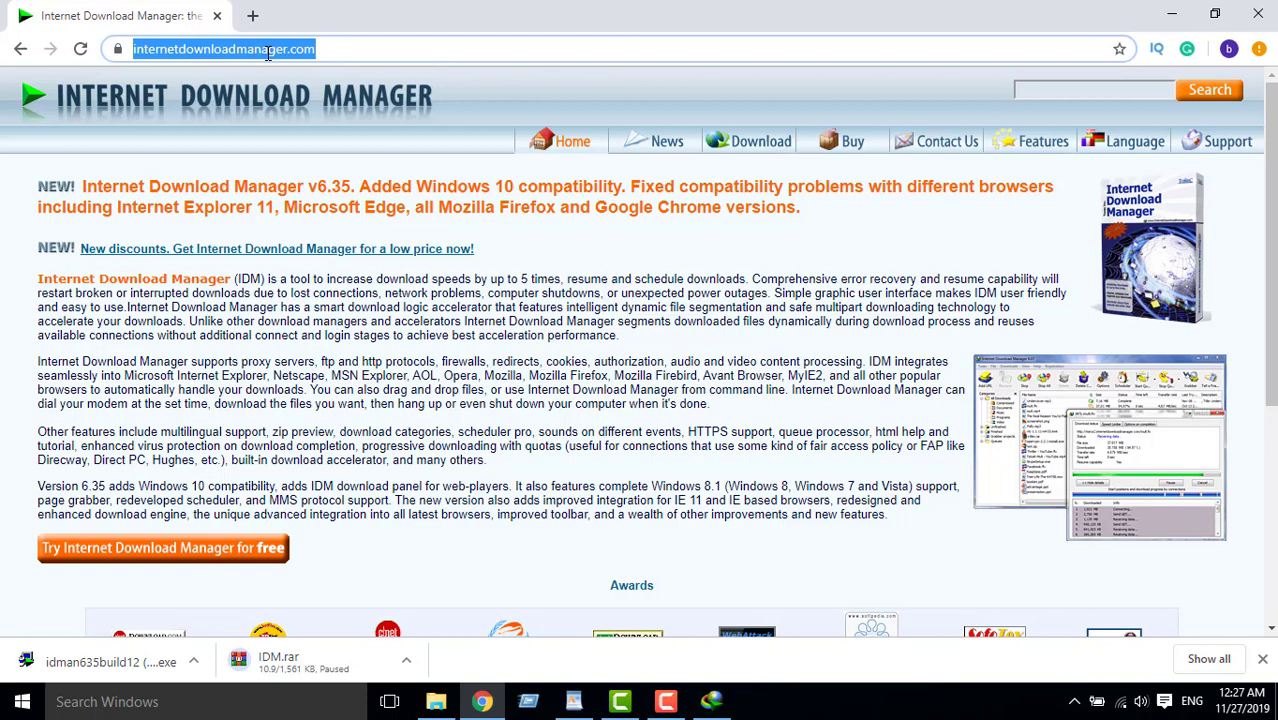
type("google.com/?hl=fr")
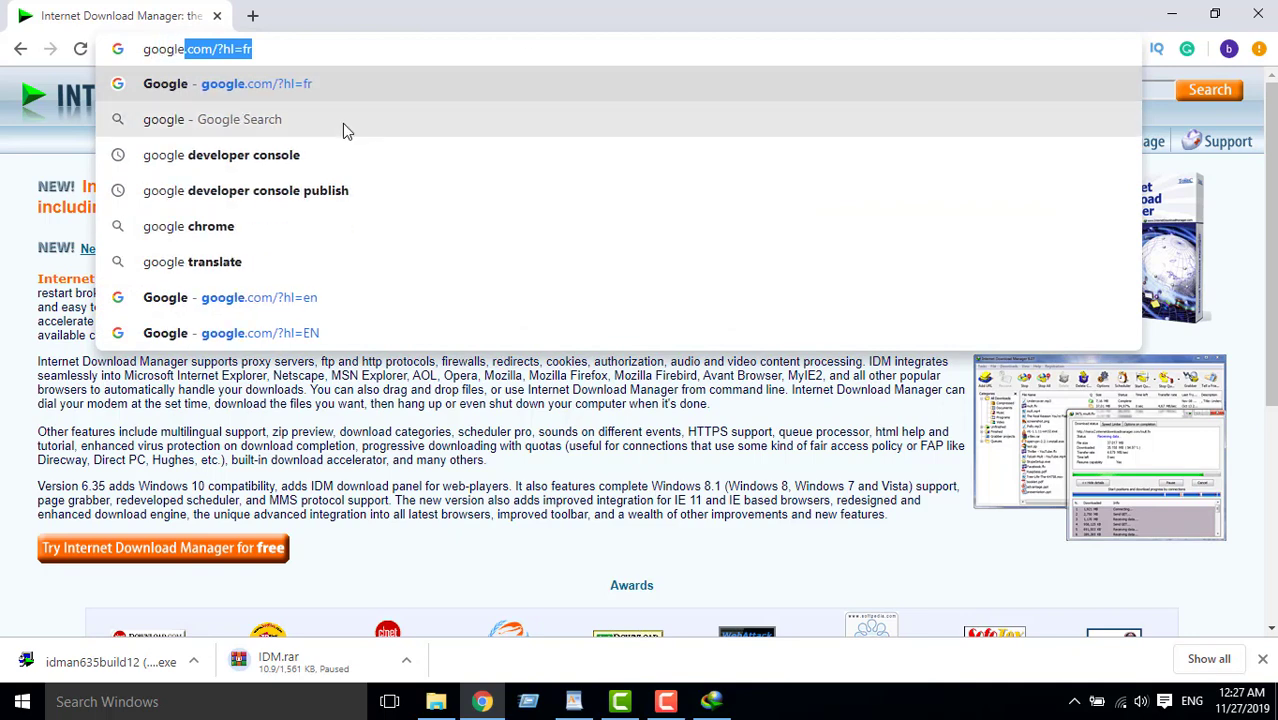
left_click(298, 337)
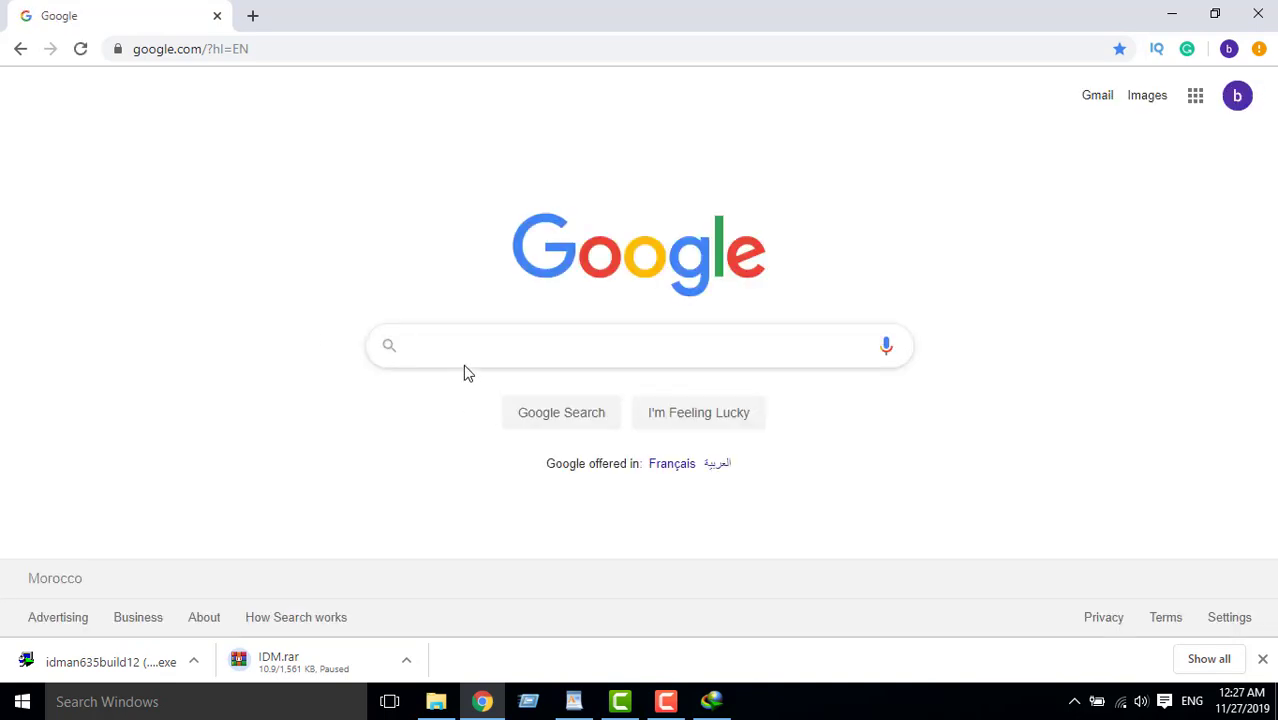
Search Google for 'idm extension chrome' and scroll through the results
left_click(459, 344)
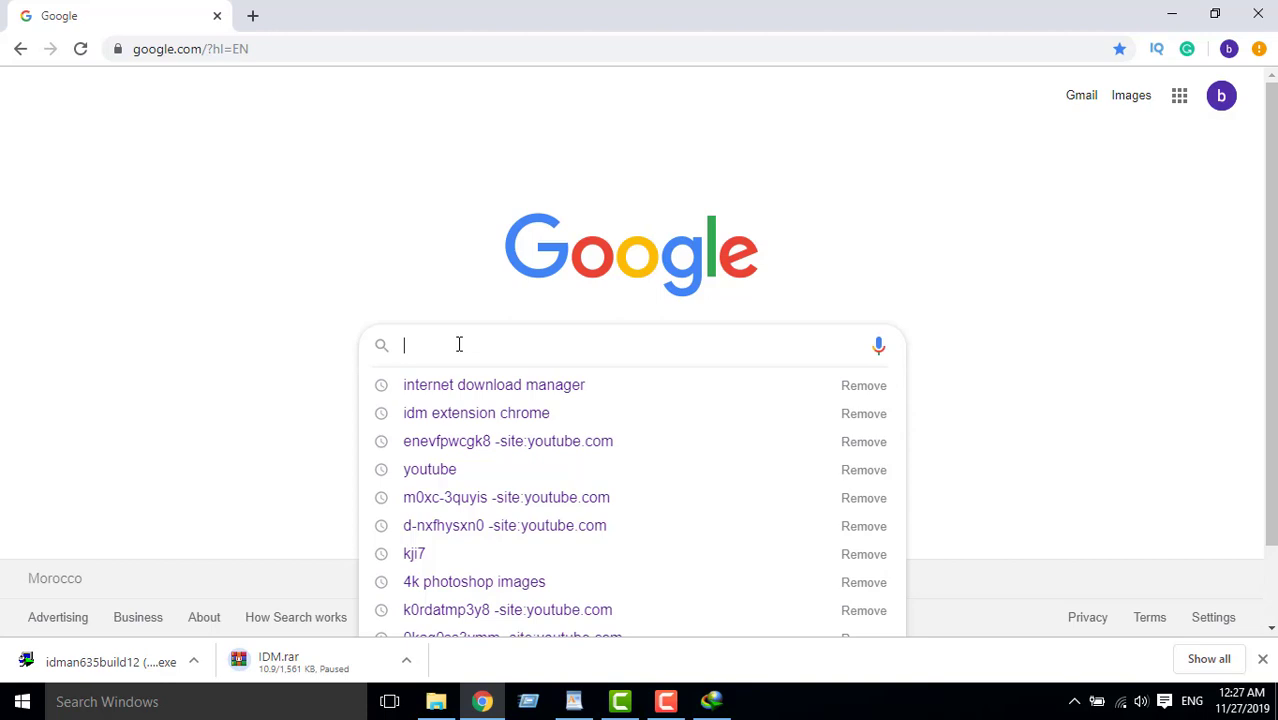
type("idm e")
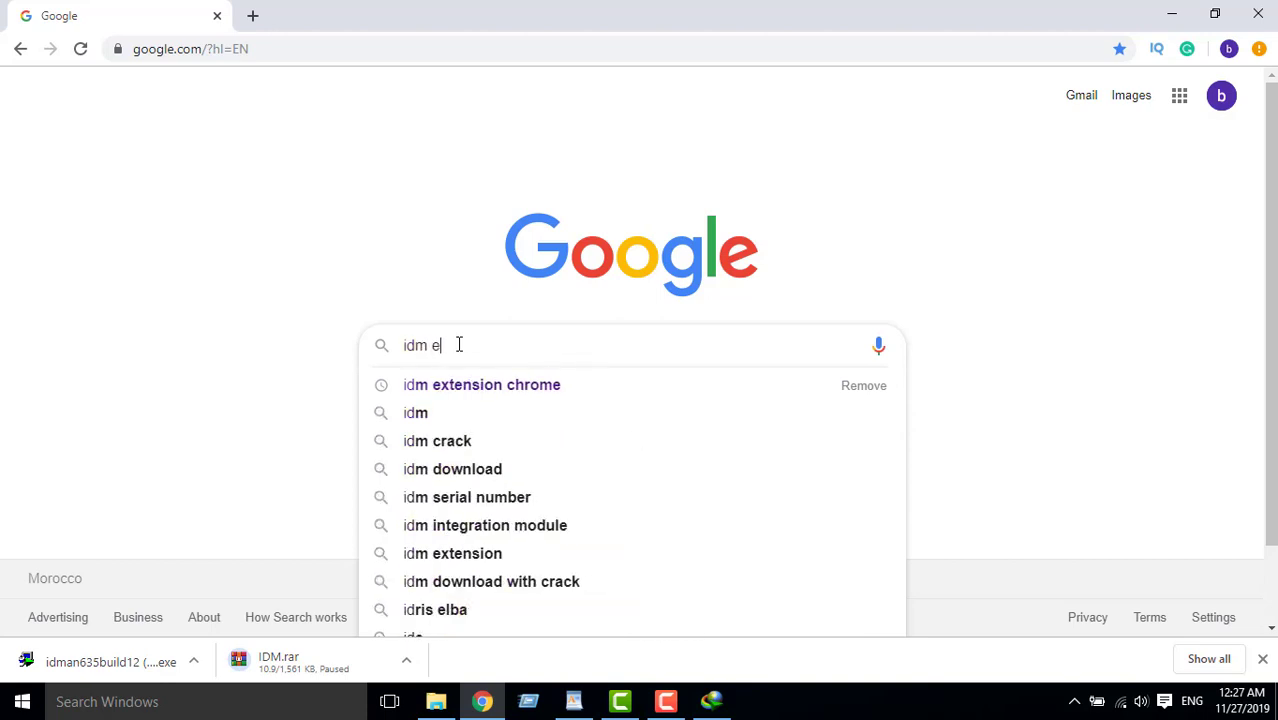
type("xten")
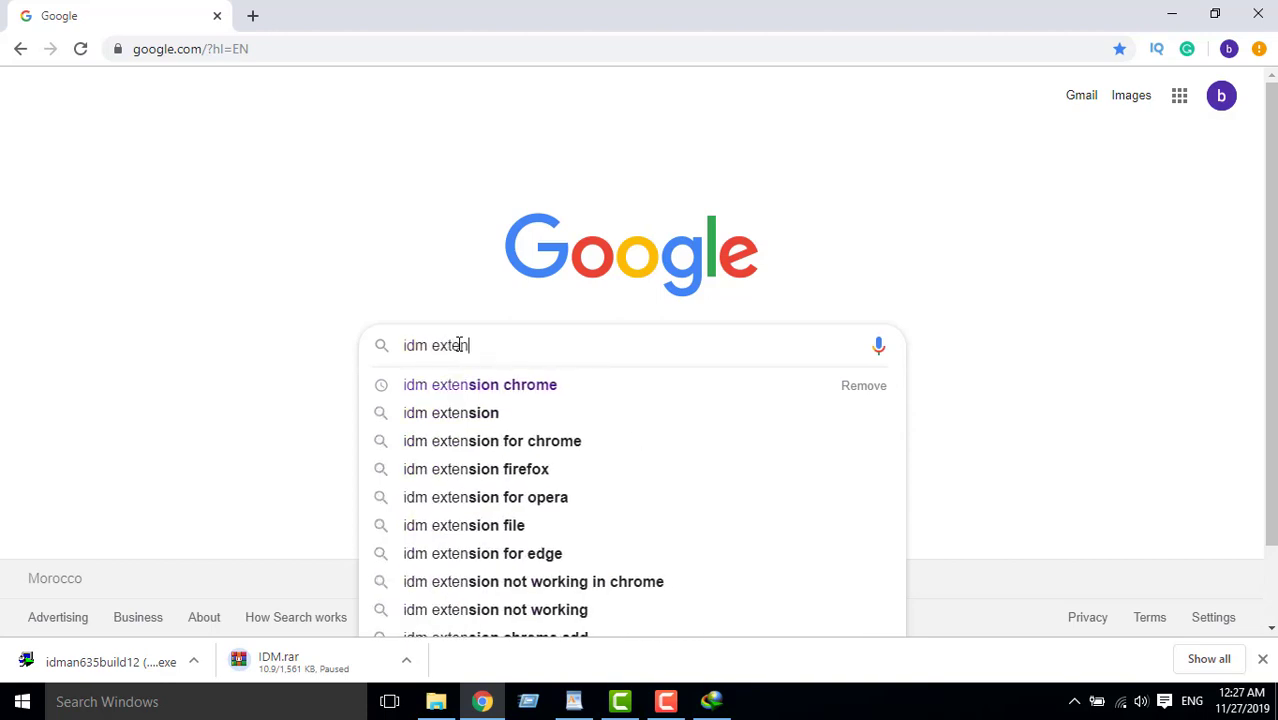
left_click(496, 391)
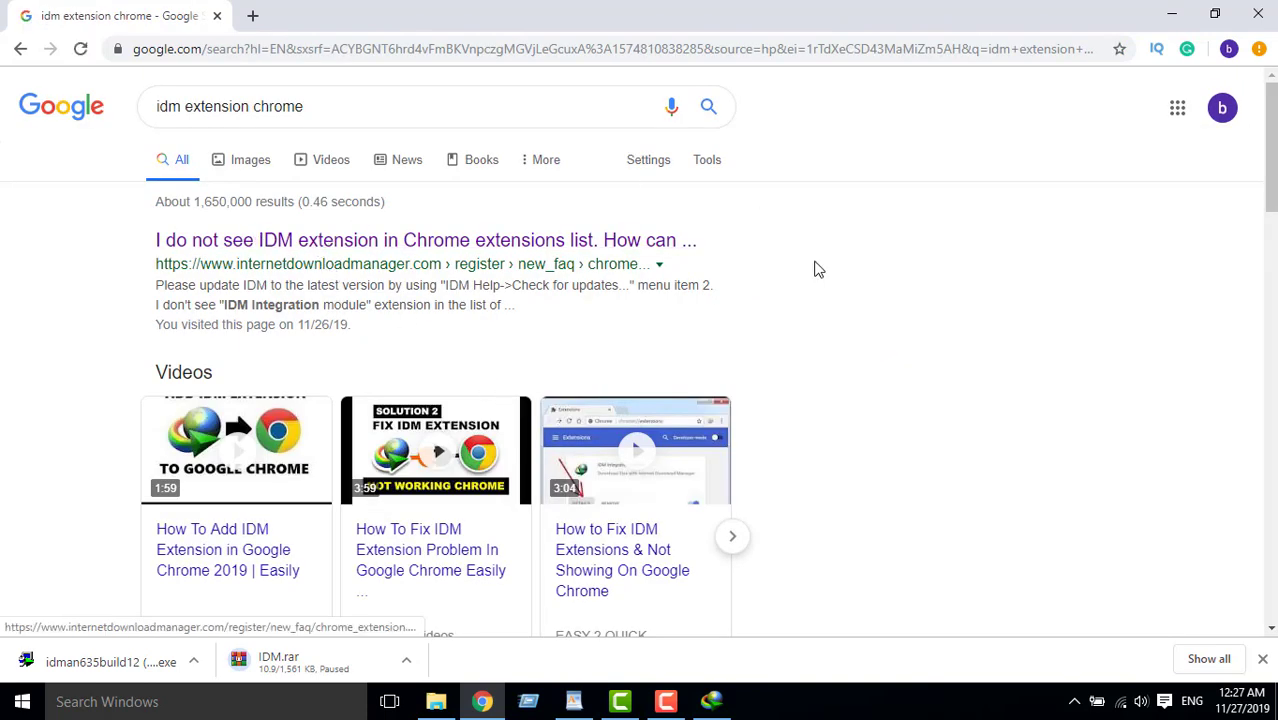
left_click_drag(1270, 203, 1270, 323)
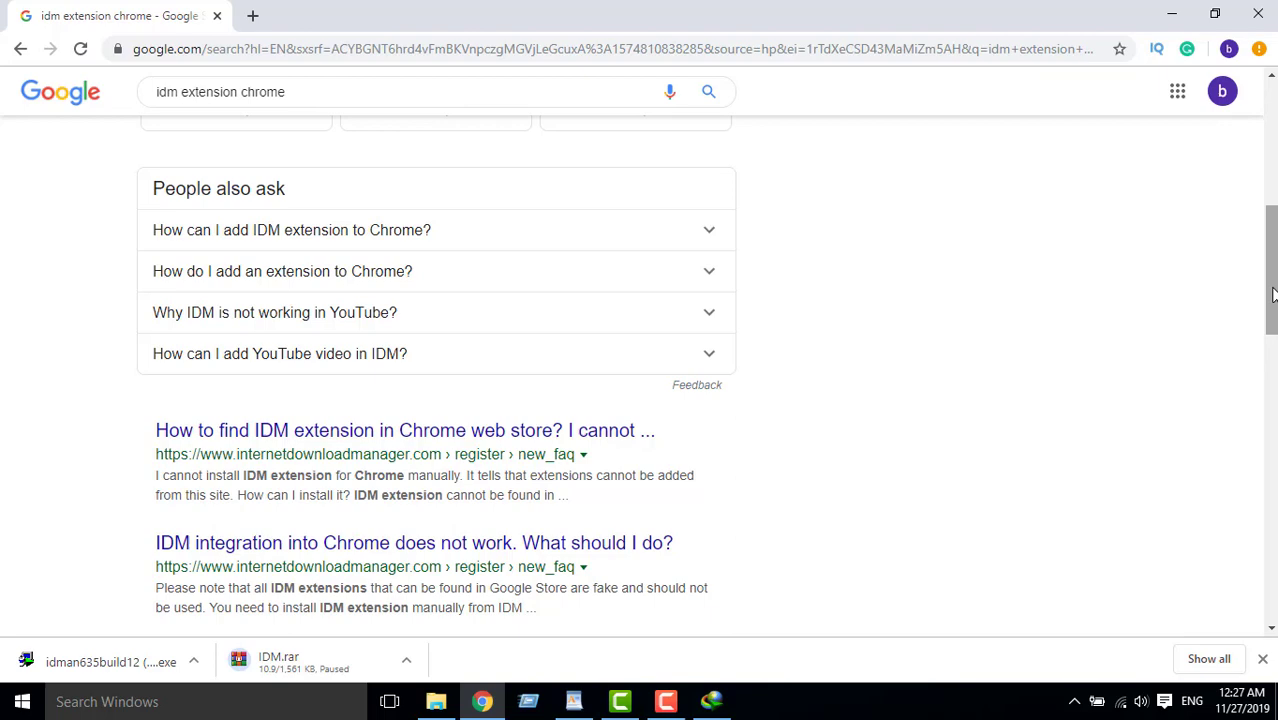
left_click_drag(1271, 274, 1271, 336)
key("super")
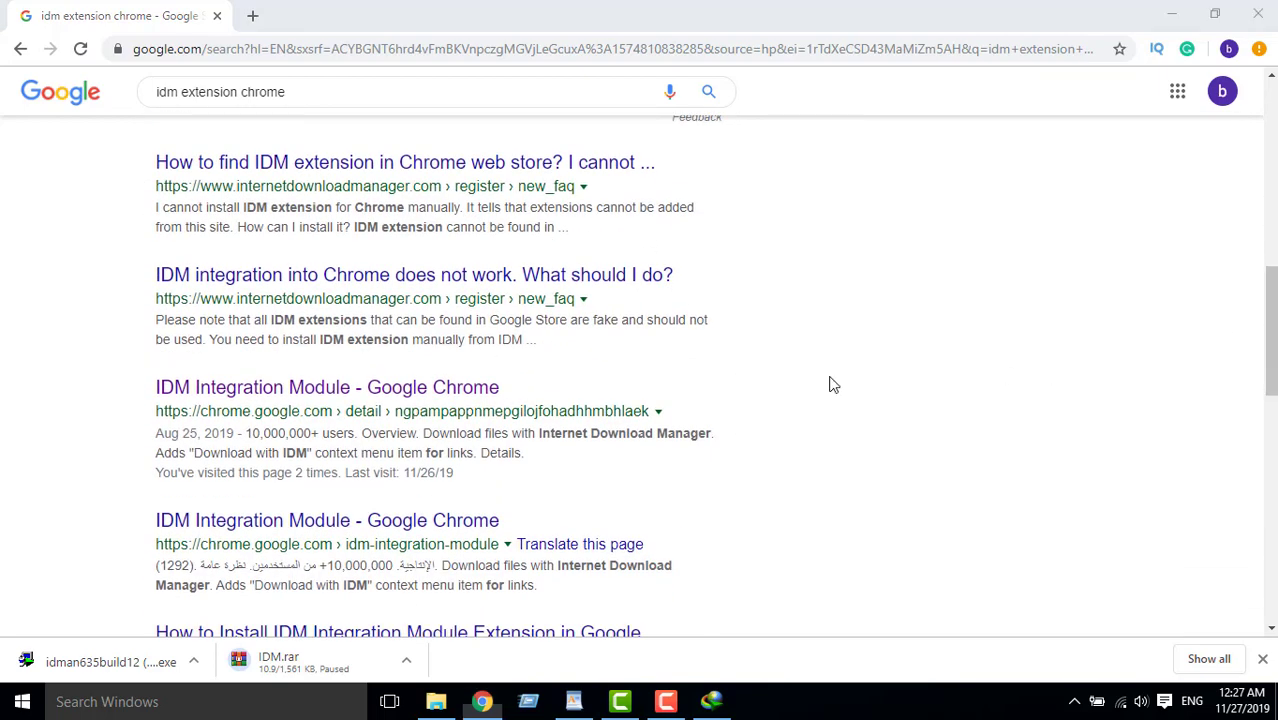
Add the IDM Integration Module extension to Chrome from its Web Store page
left_click(560, 365)
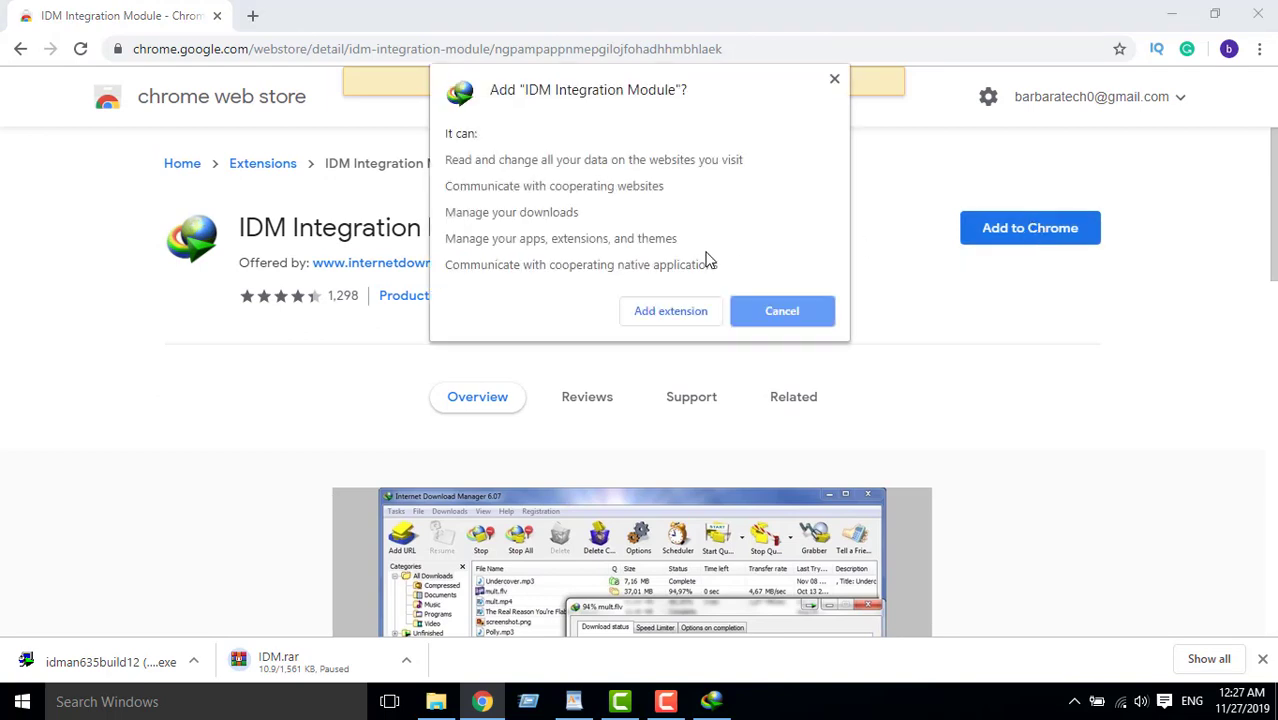
left_click(662, 312)
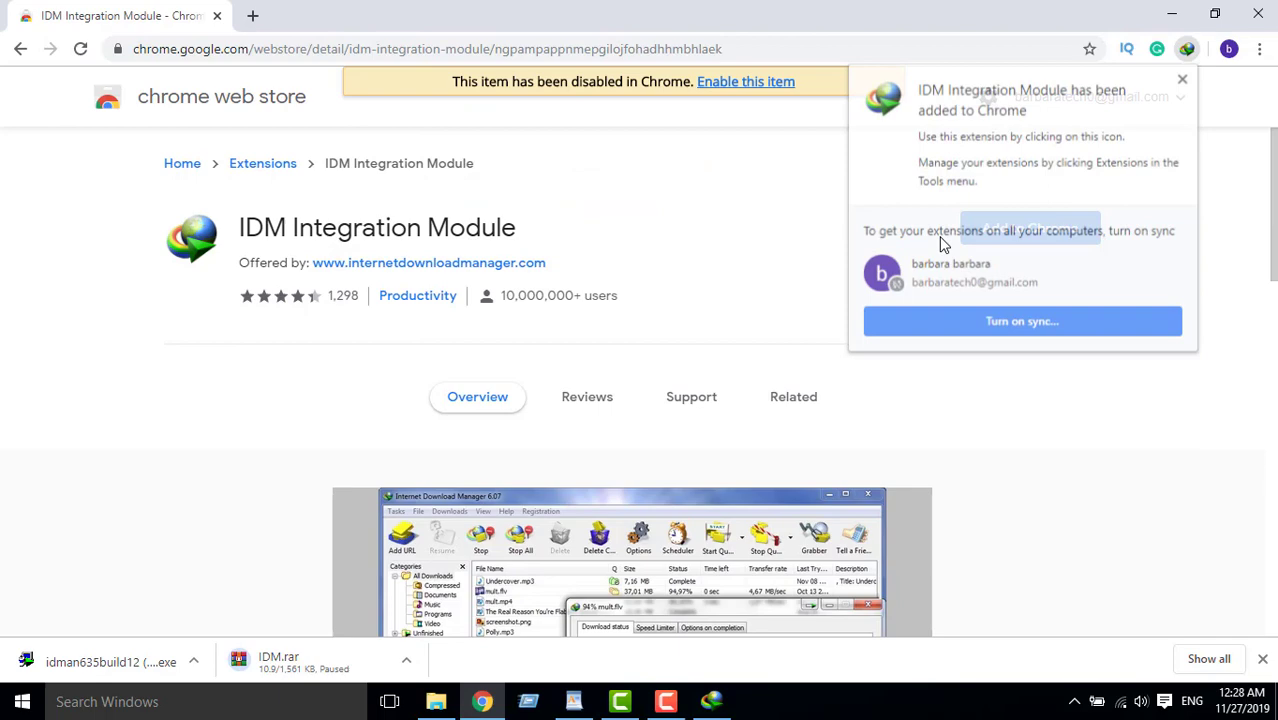
left_click(1259, 50)
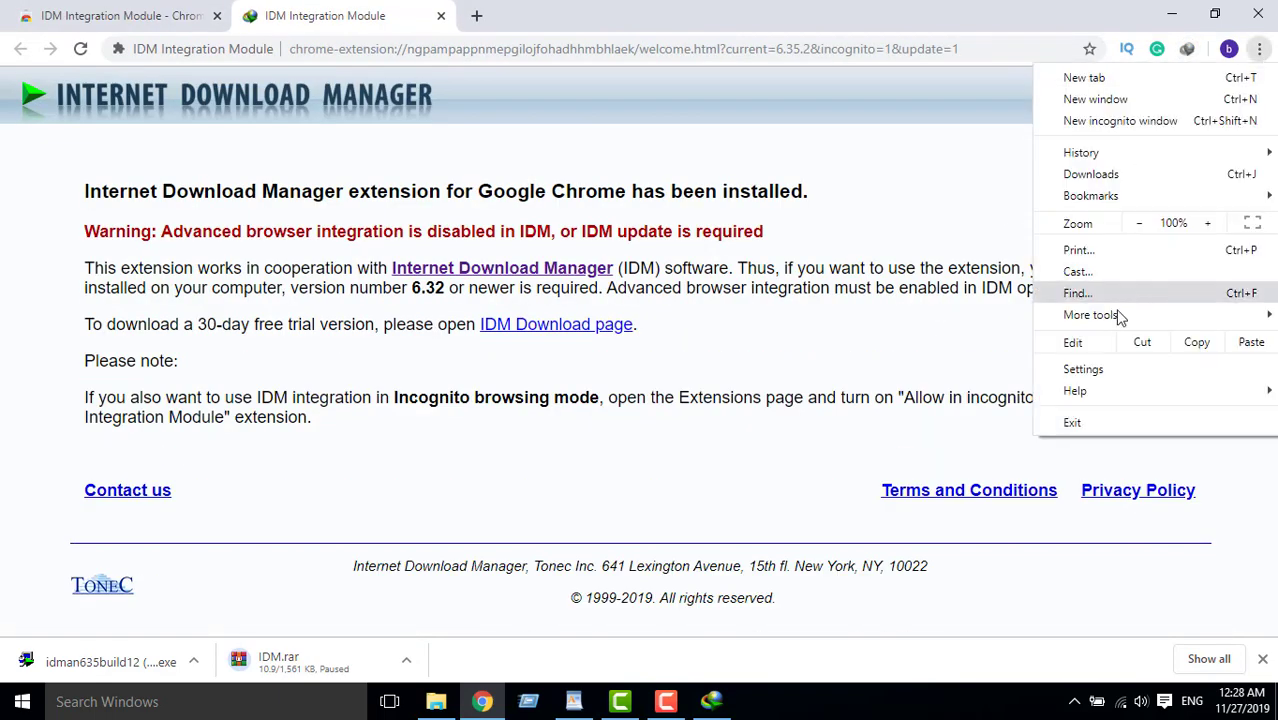
Enable 'Allow in incognito' and 'Allow access to file URLs' for IDM Integration Module
mouse_move(1110, 313)
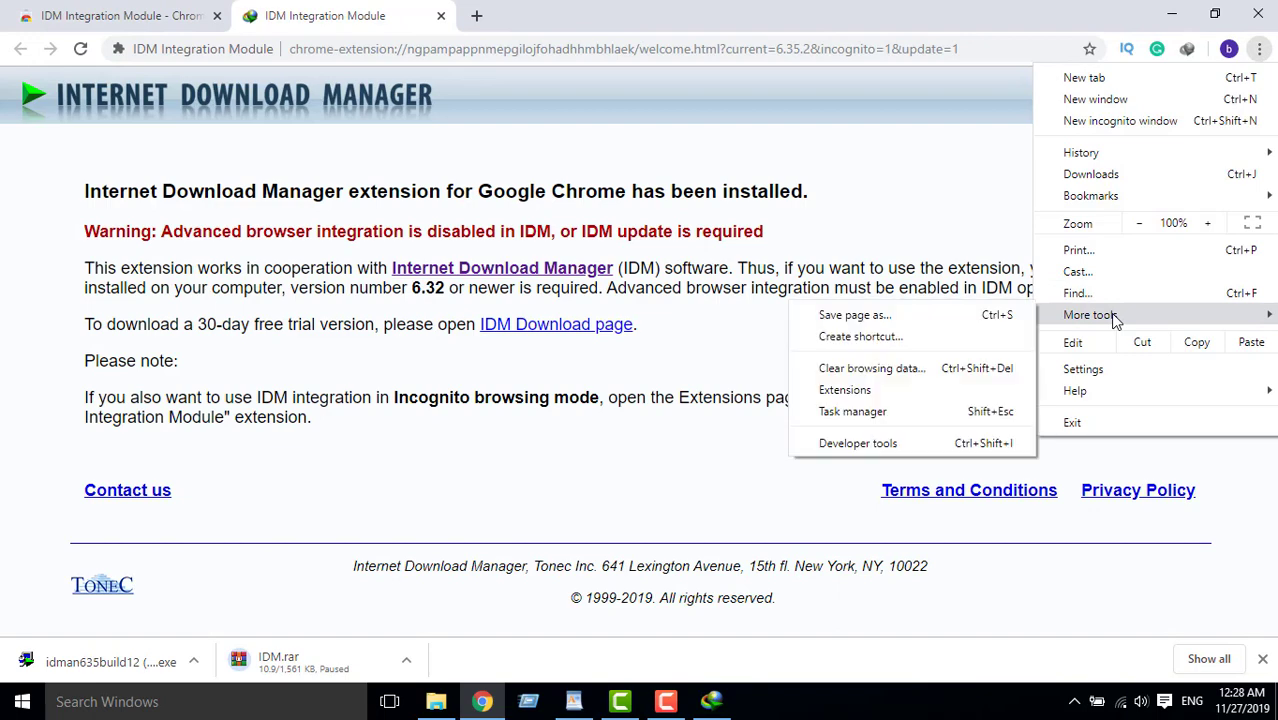
left_click(838, 393)
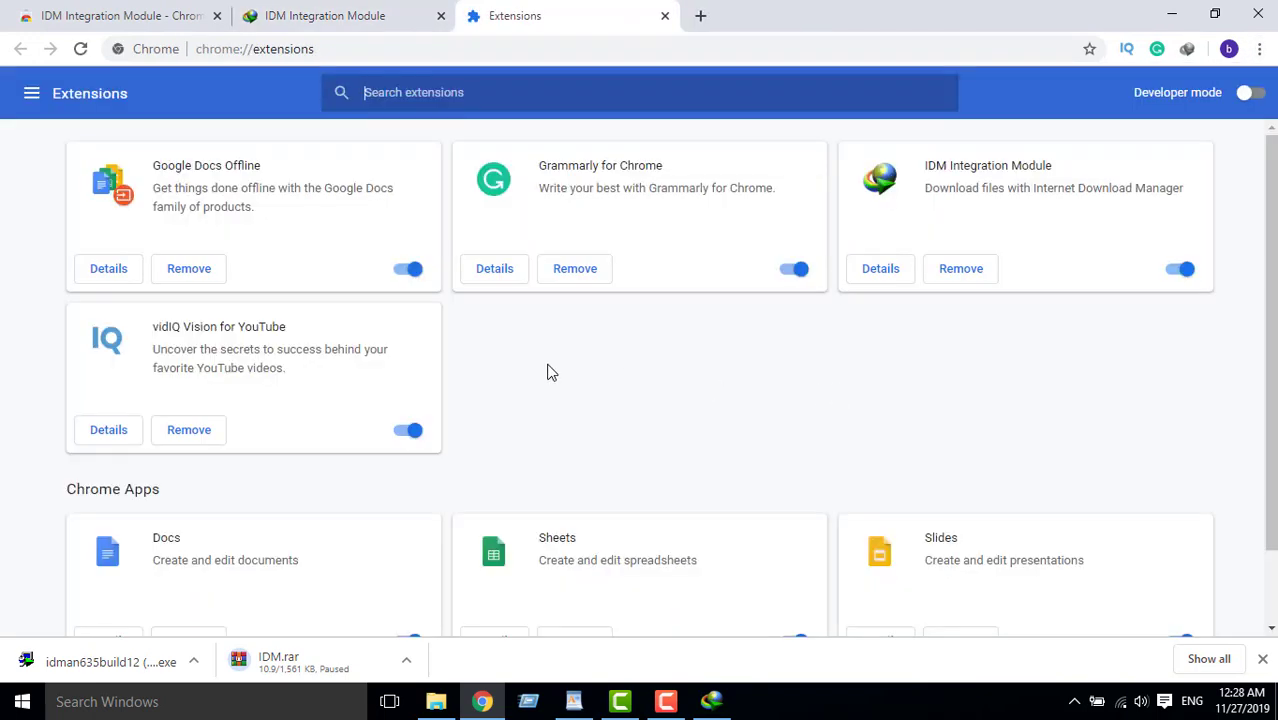
left_click(879, 271)
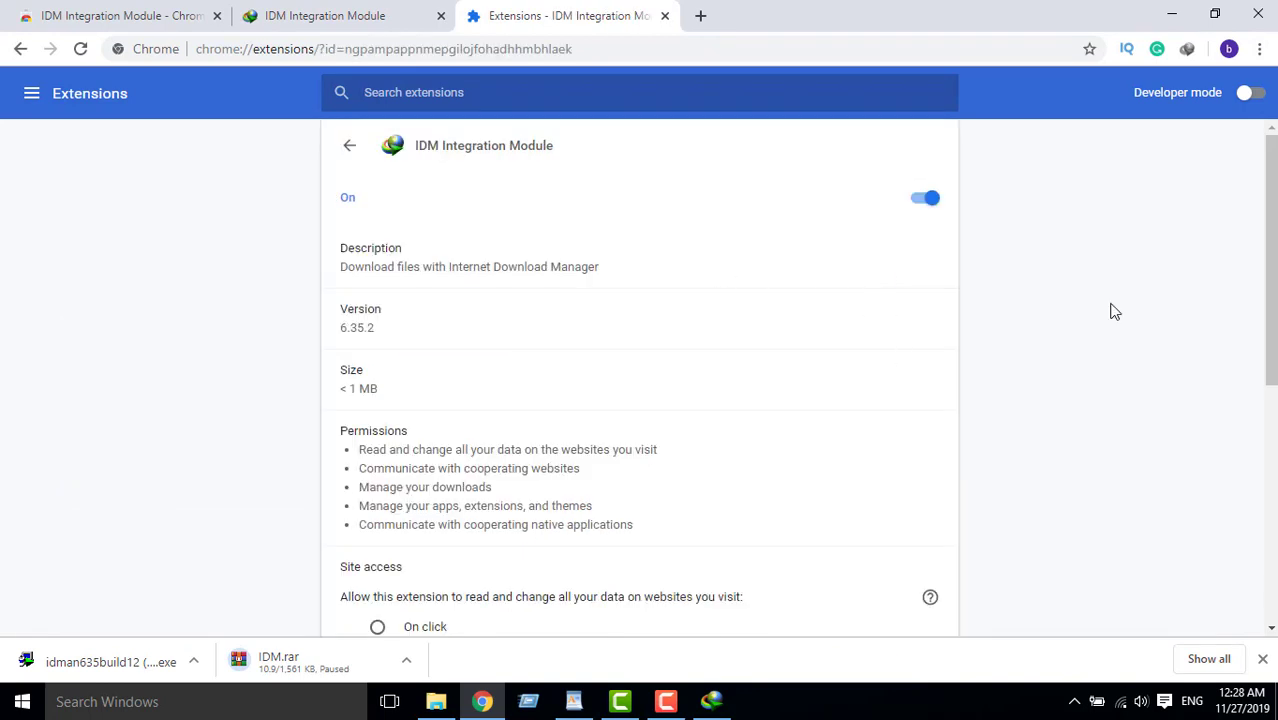
left_click_drag(1273, 345, 1273, 456)
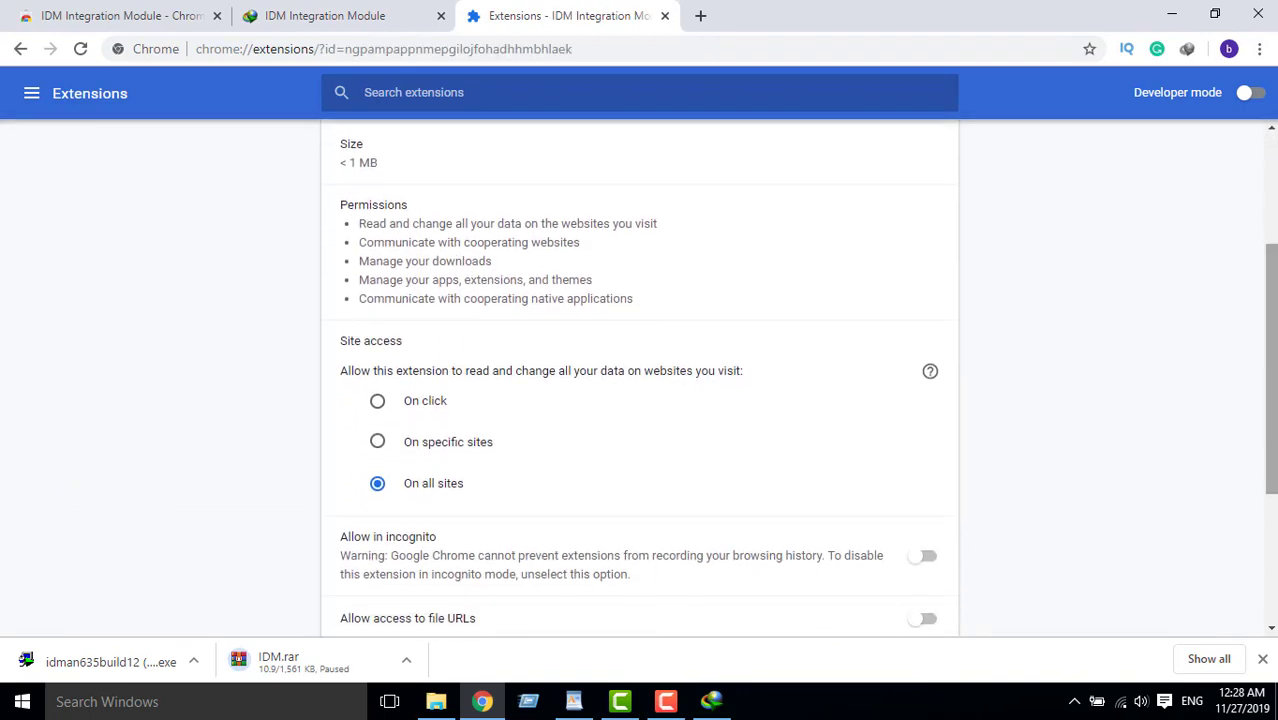
scroll(1273, 441, "down", 2)
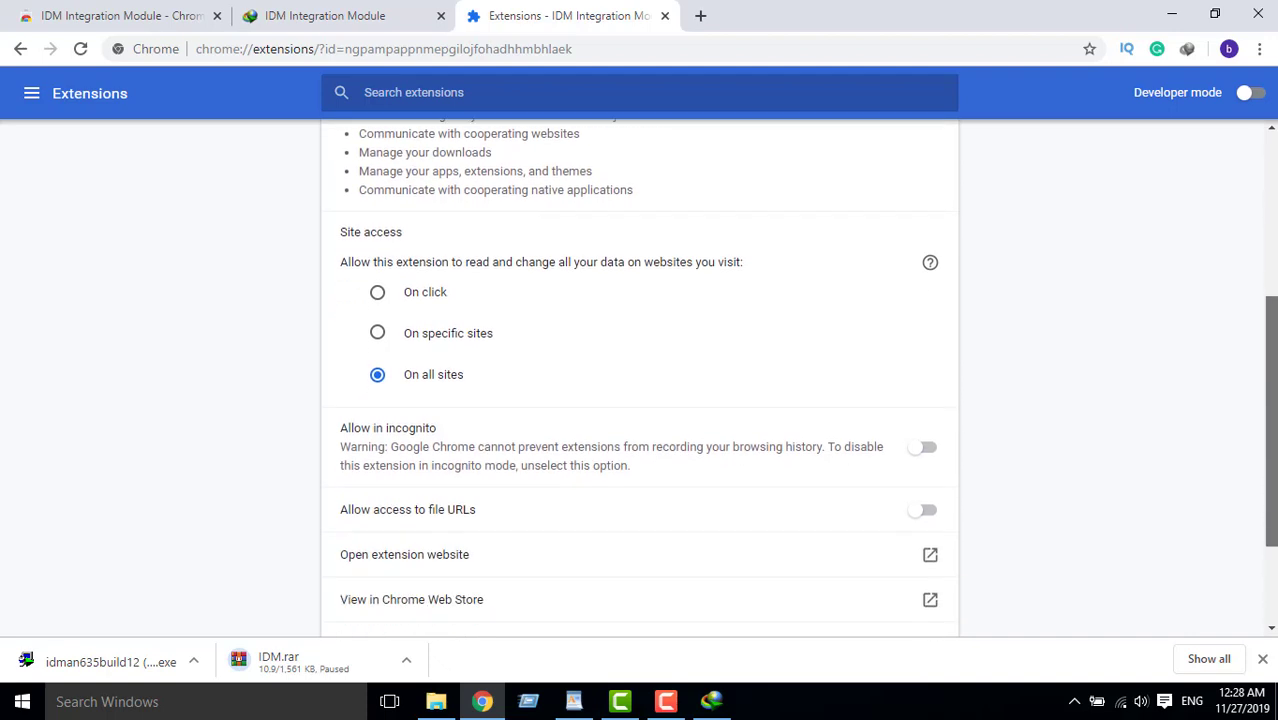
left_click(919, 366)
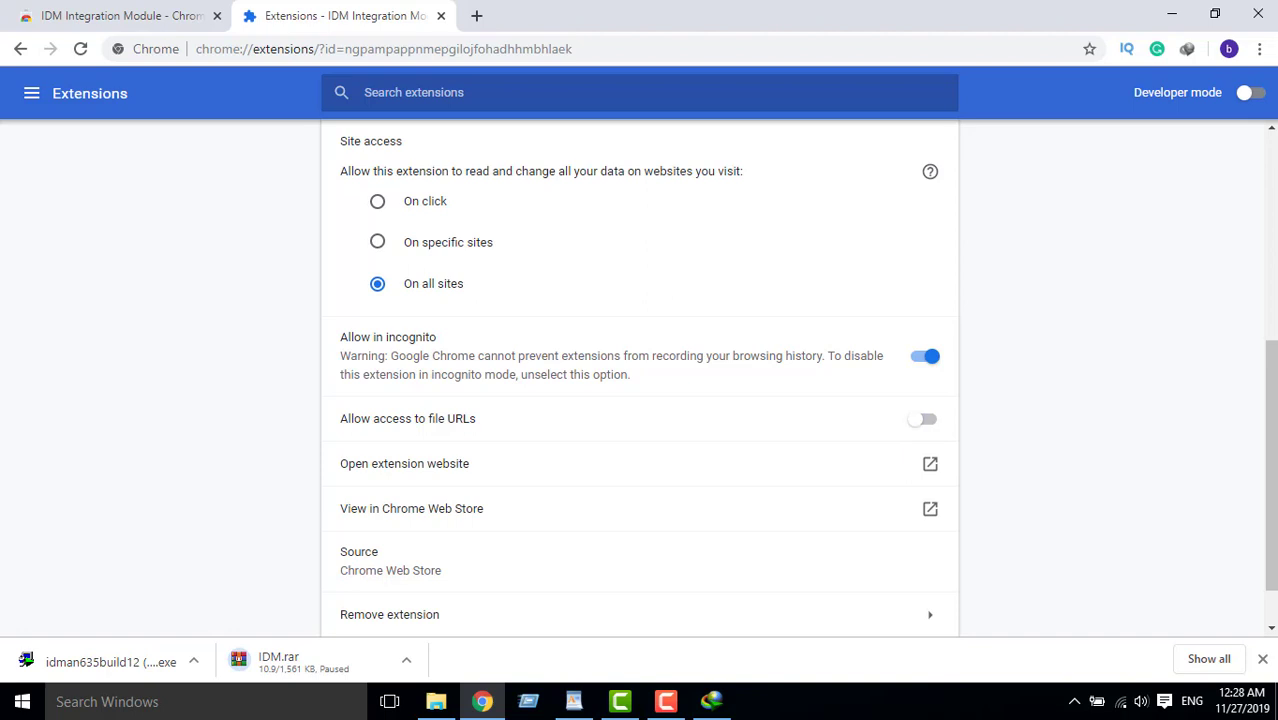
left_click(921, 426)
left_click(81, 49)
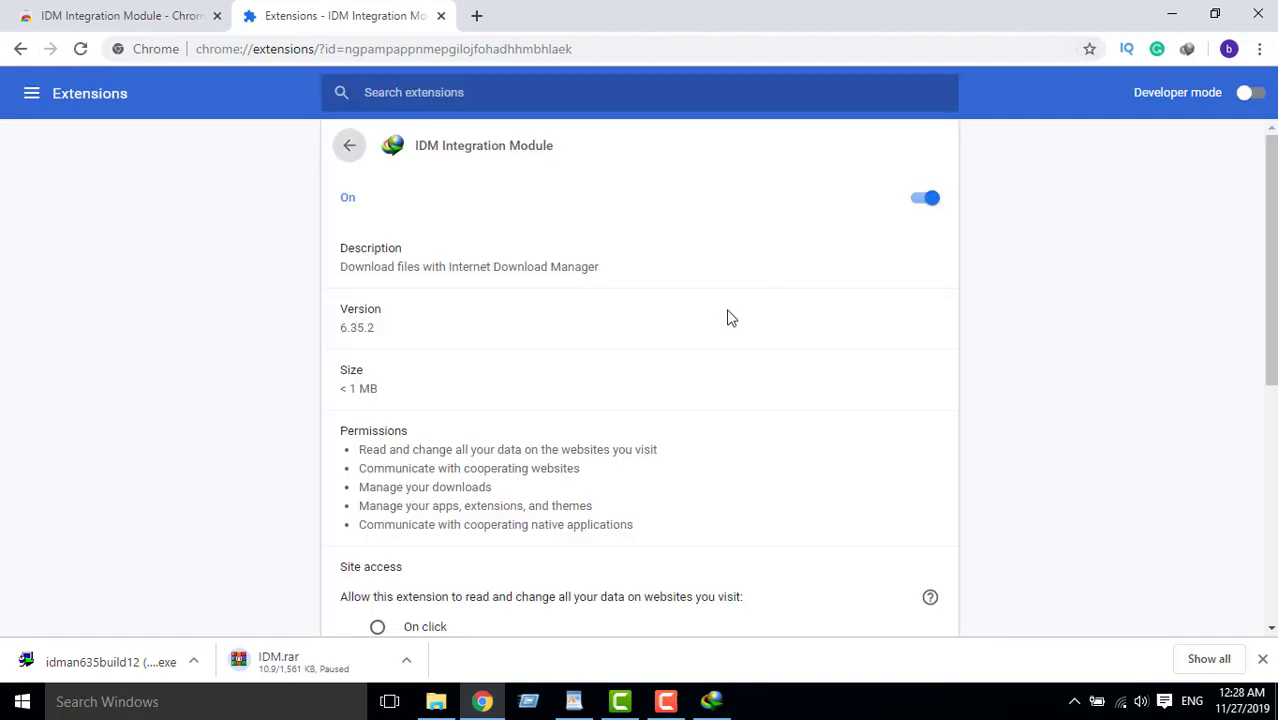
Copy the Activate, IDMan and IDMGrHlp files from the Downloads\idm\IDM folder
left_click(436, 701)
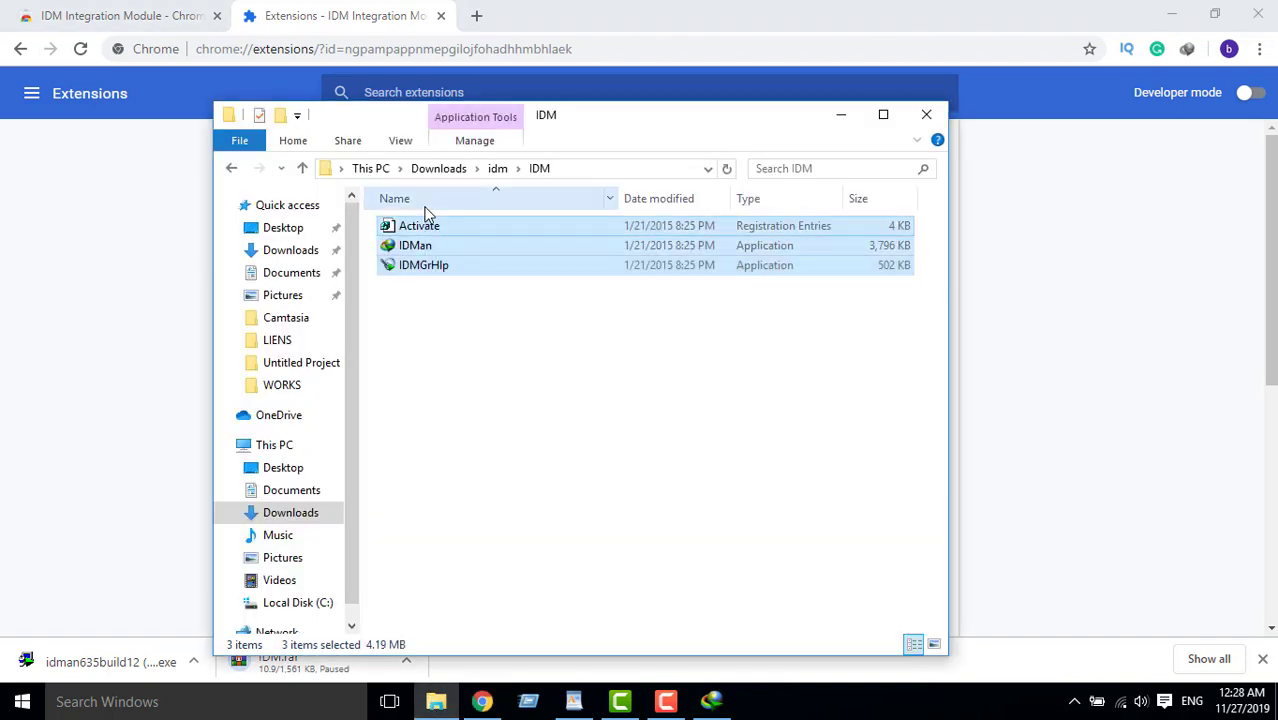
right_click(425, 246)
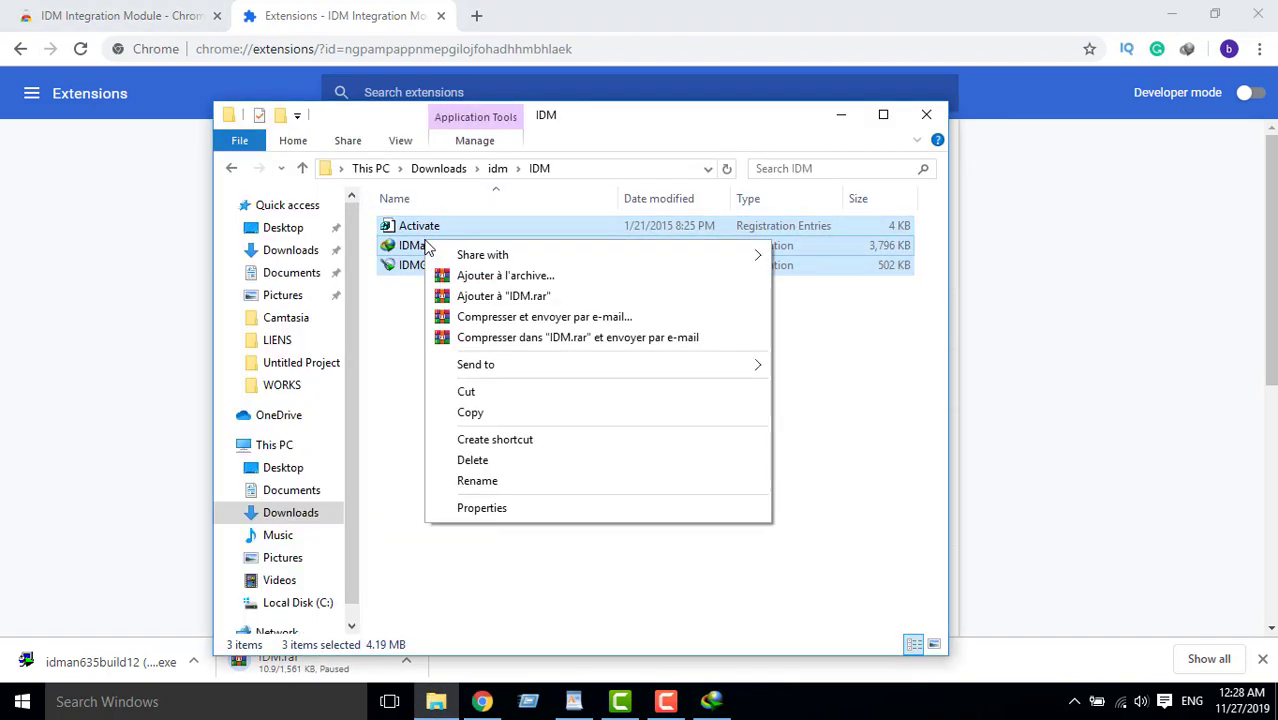
left_click(484, 416)
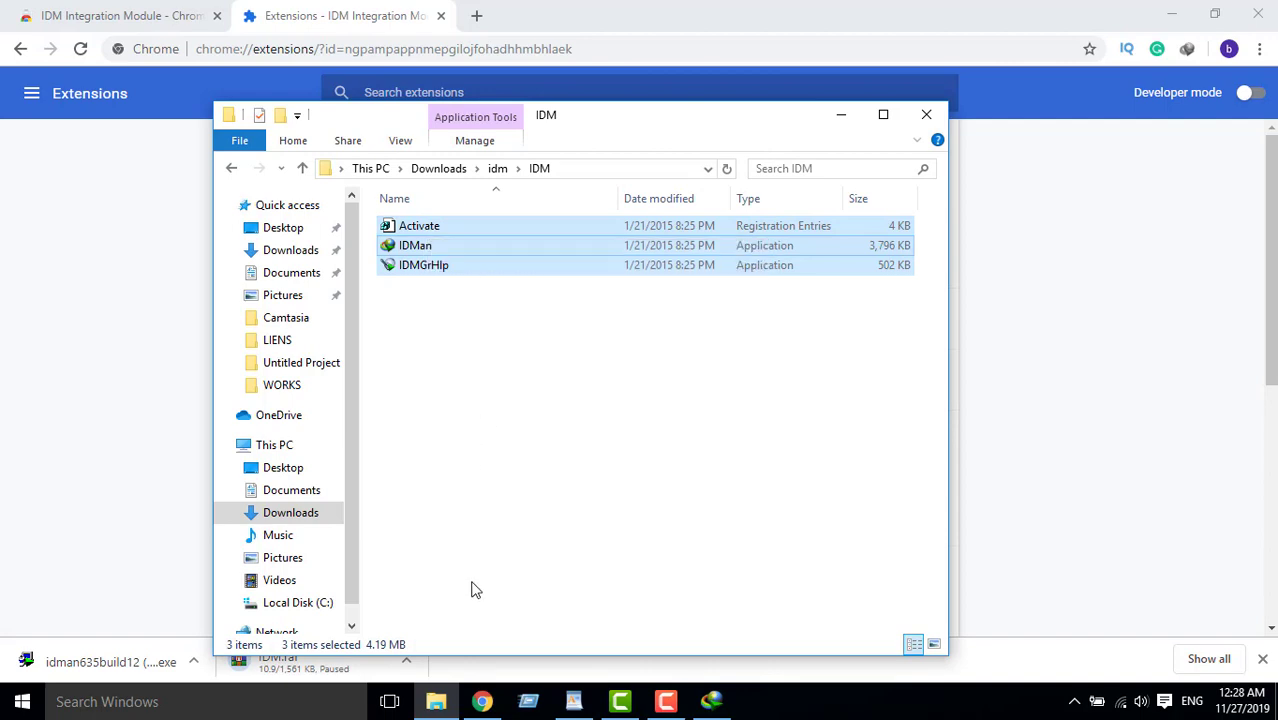
Go to C:\Program Files (x86)\Internet Download Manager in File Explorer
left_click(443, 707)
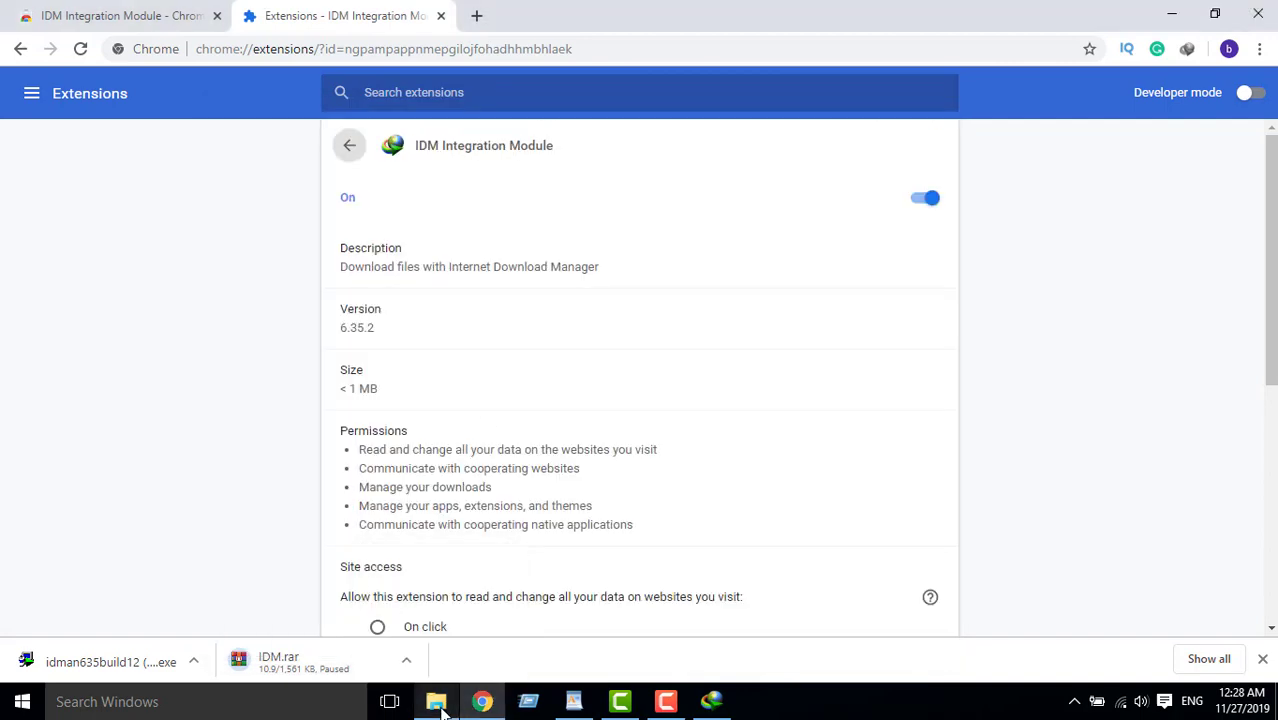
left_click(438, 703)
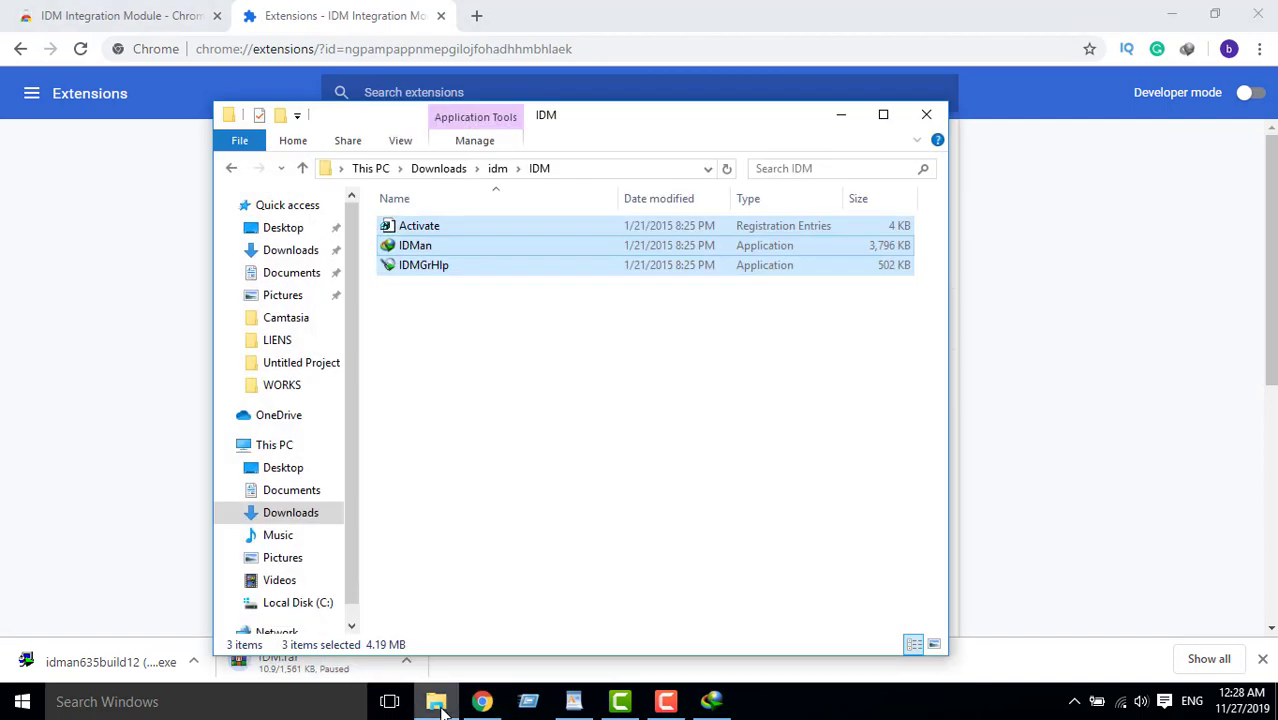
left_click(292, 604)
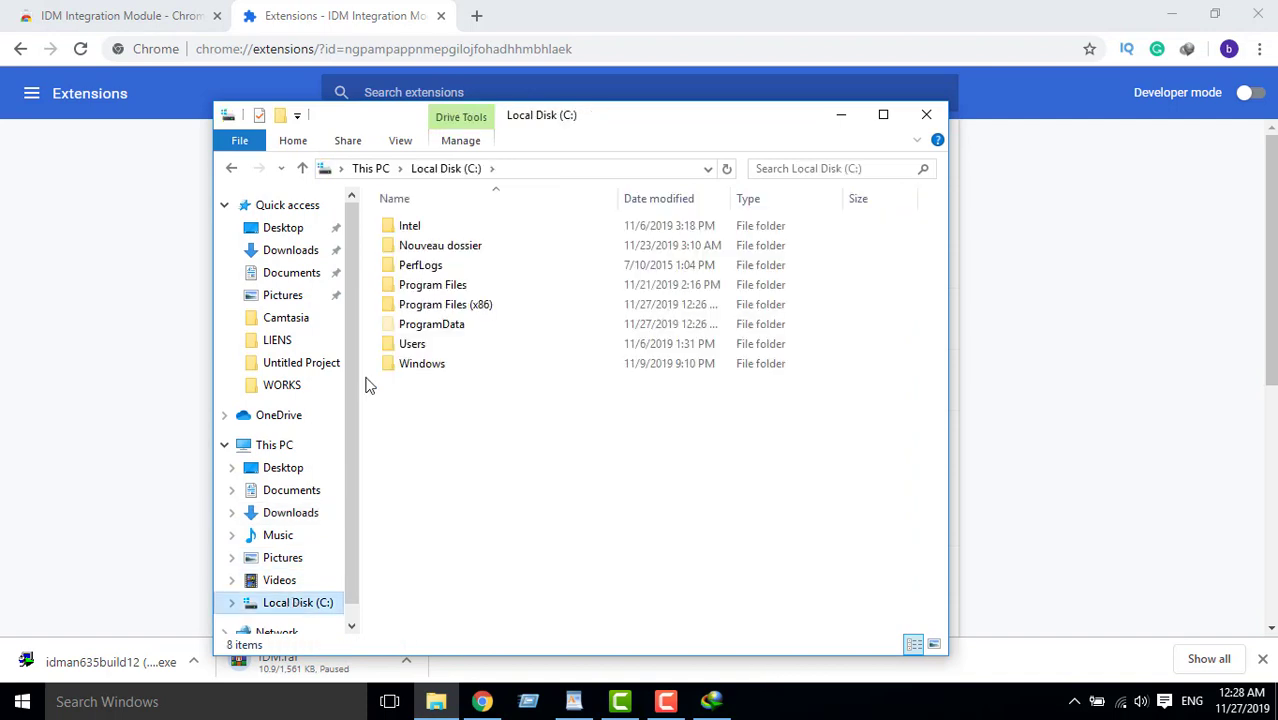
left_click(443, 306)
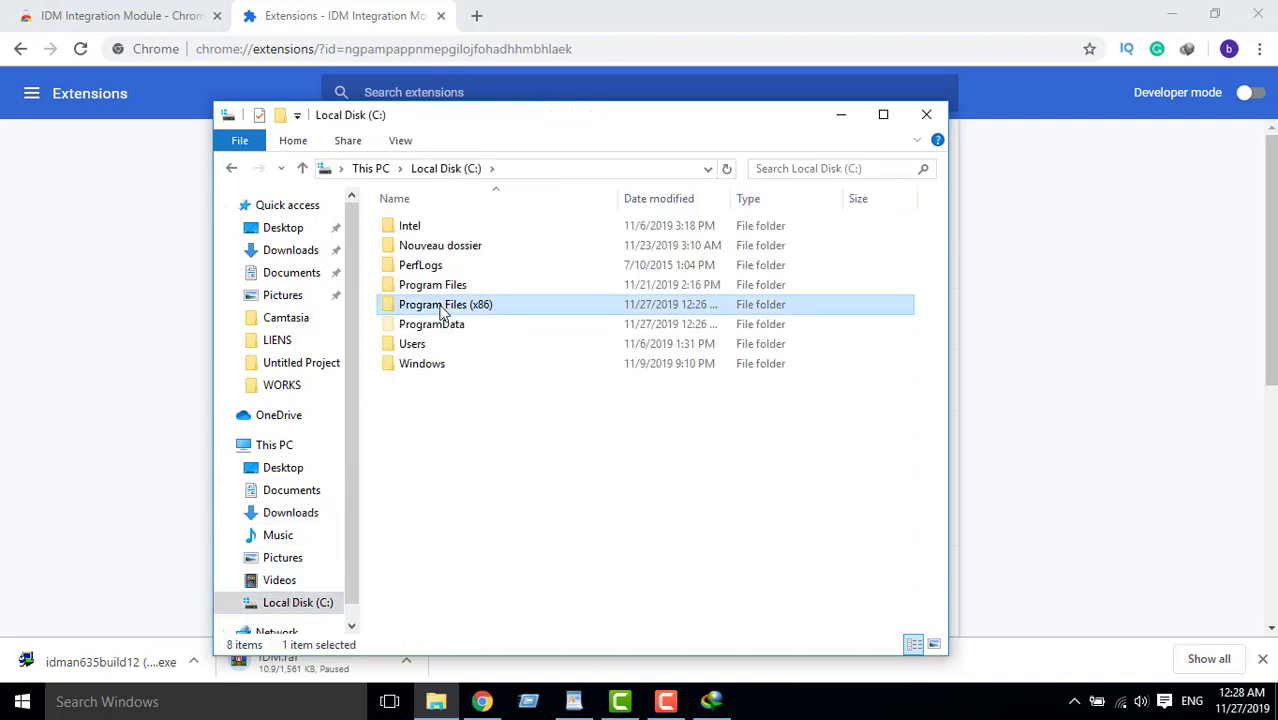
double_click(443, 306)
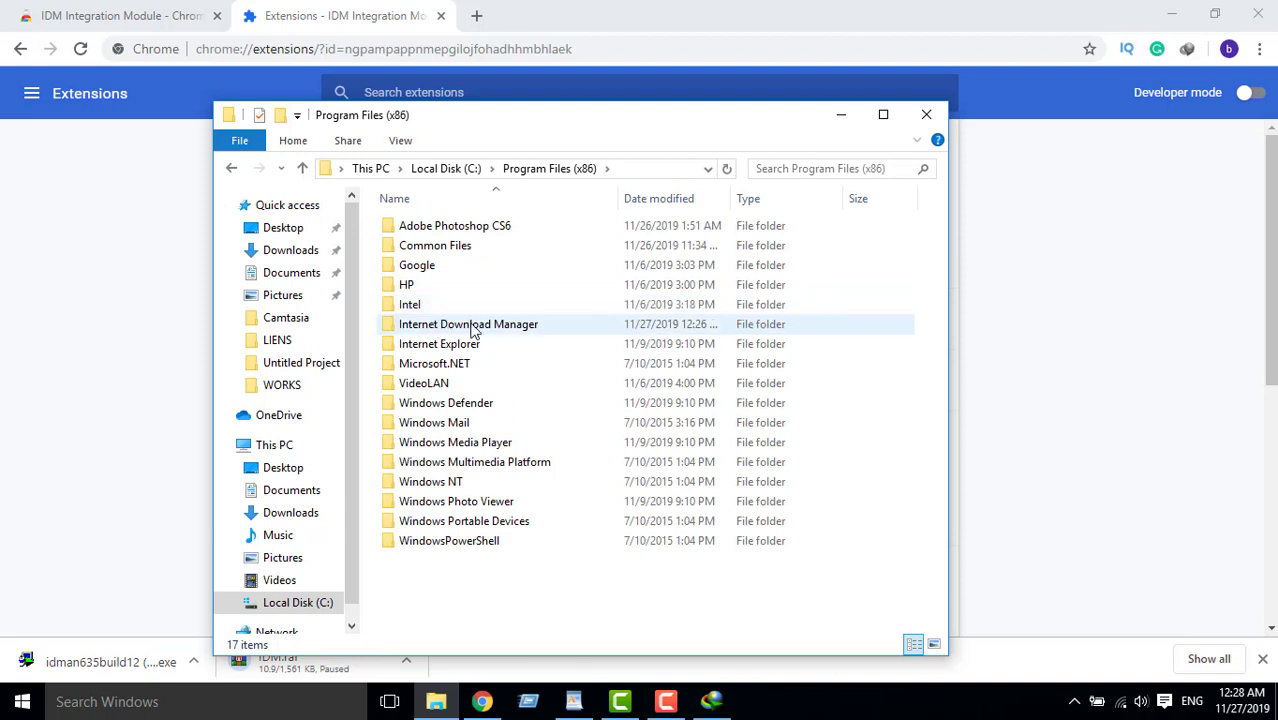
double_click(489, 328)
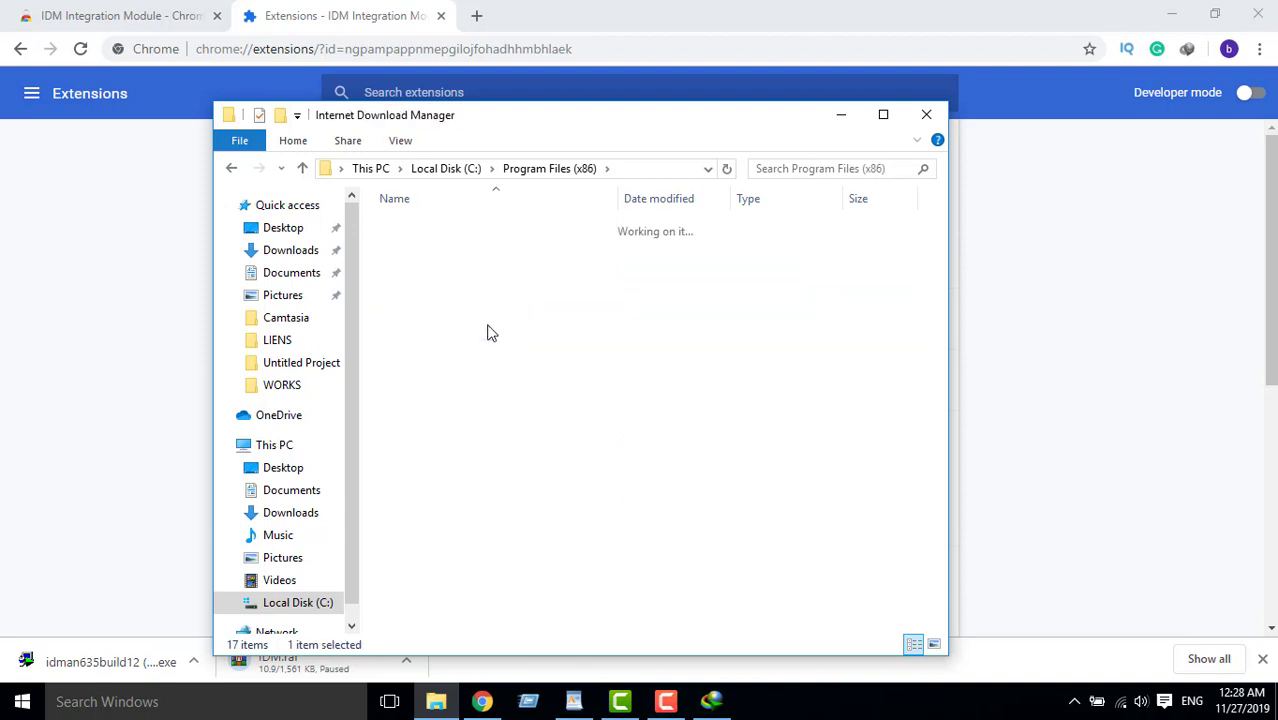
left_click(486, 326)
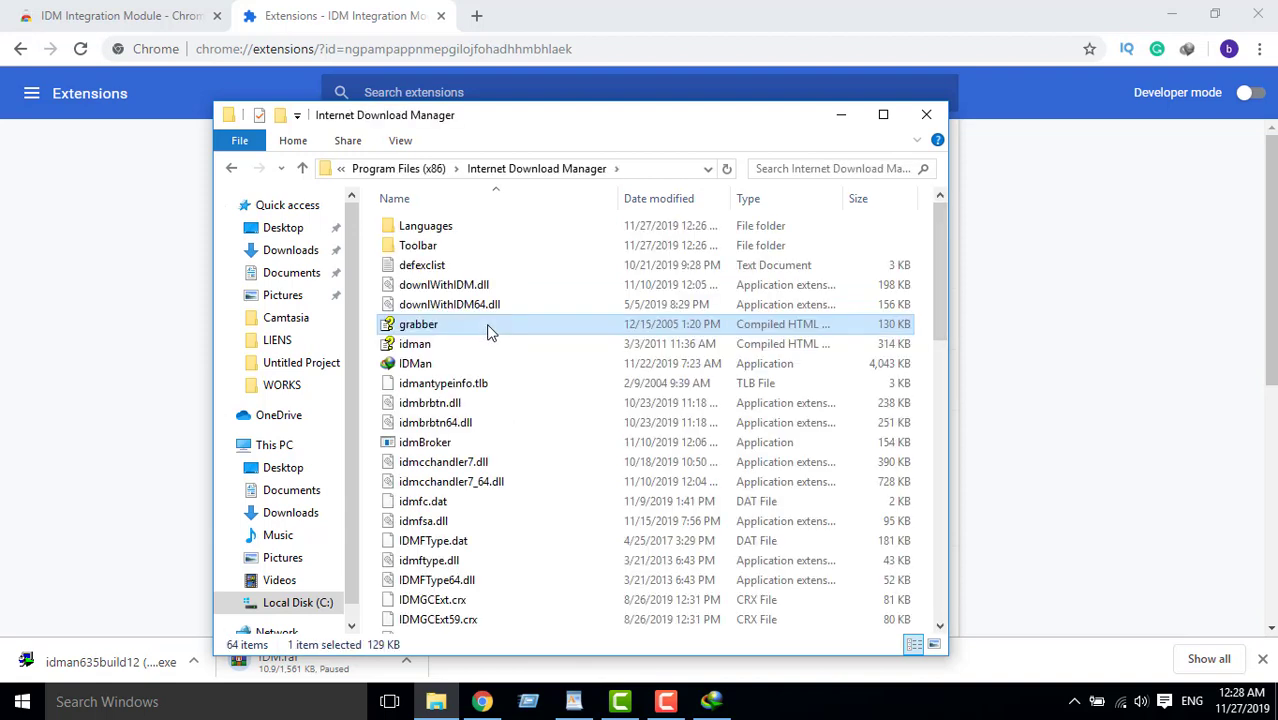
Paste the three files there, replacing the originals, and refresh the folder
right_click(877, 440)
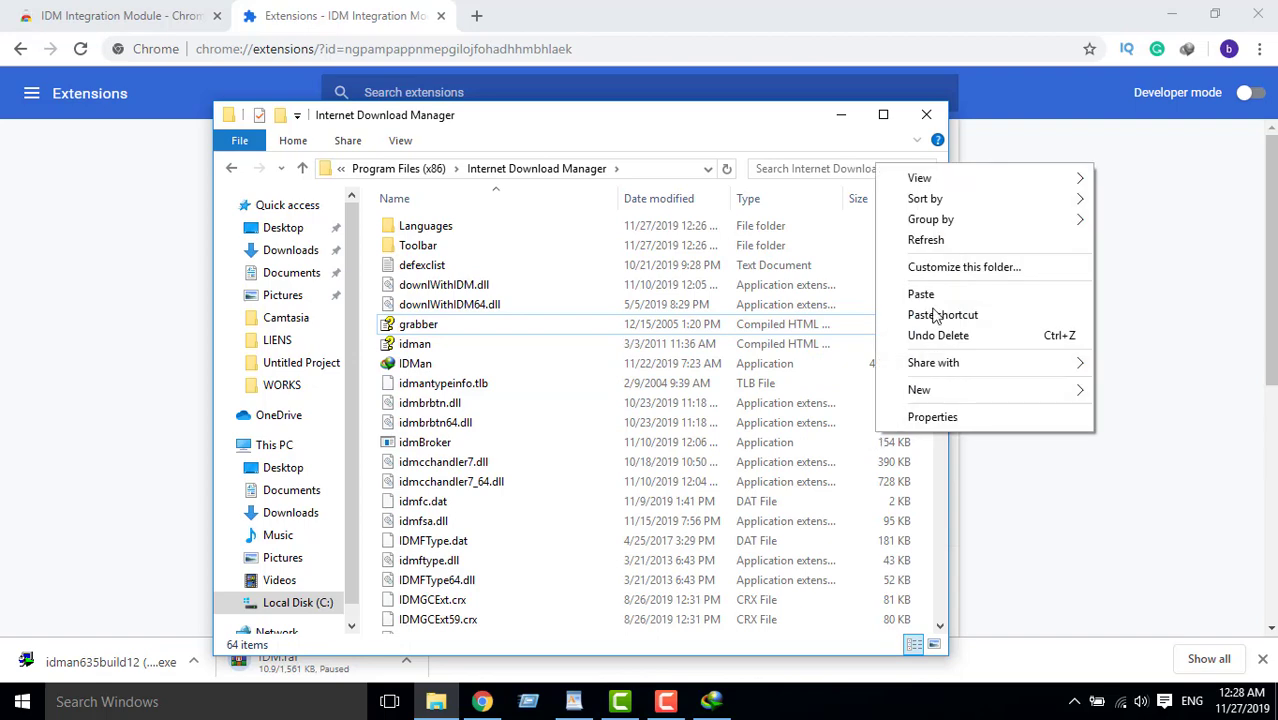
left_click(924, 294)
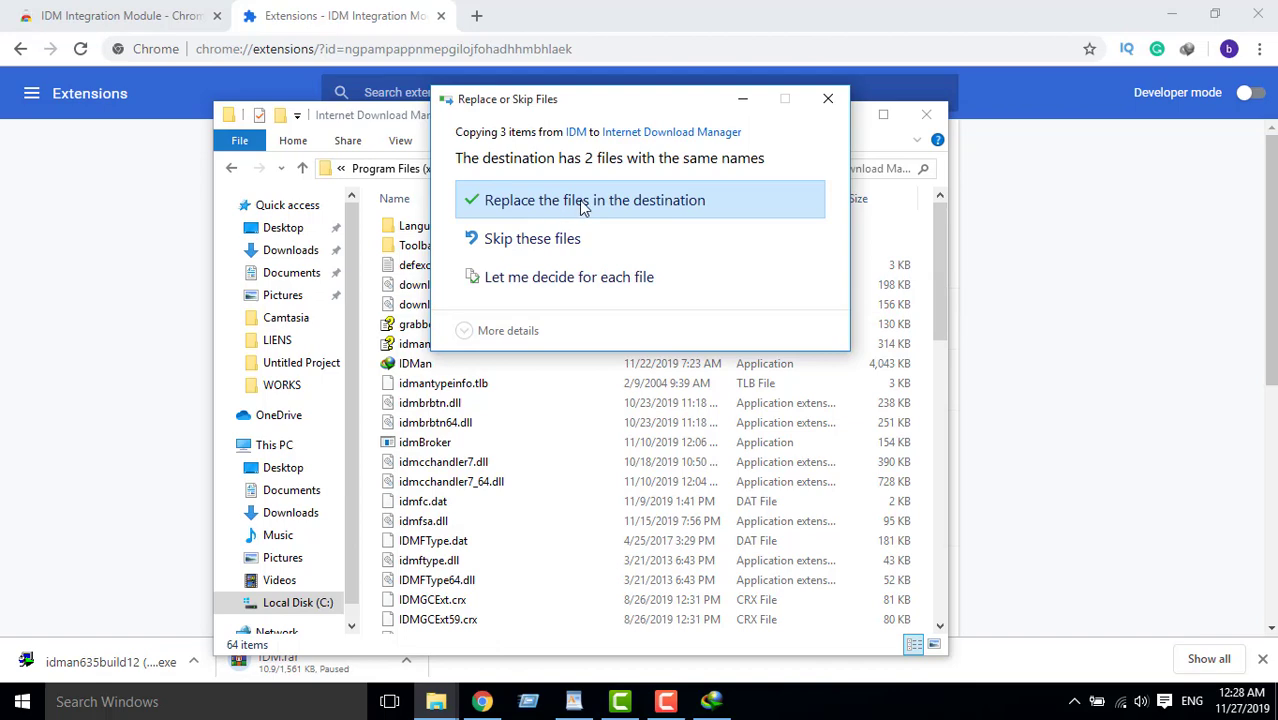
left_click(640, 205)
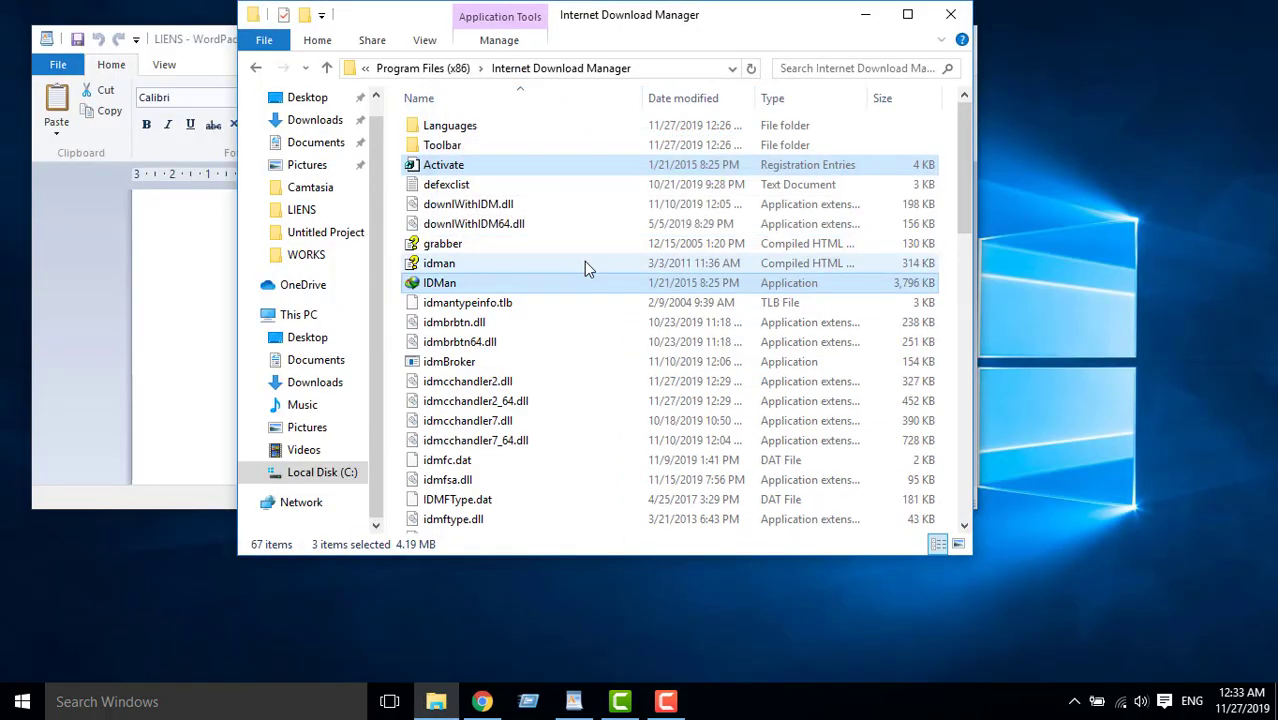
left_click(750, 69)
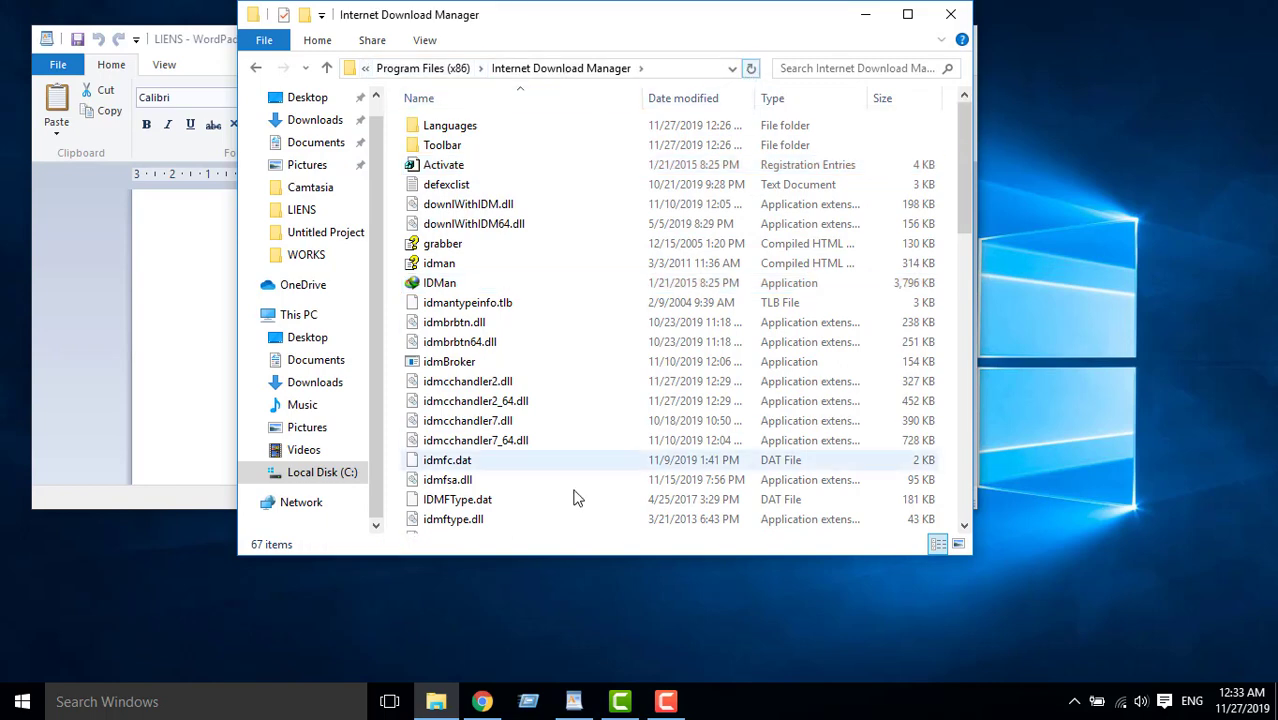
Copy the MediaFire IDM.rar link from the LIENS notes and load it in Chrome
left_click(482, 701)
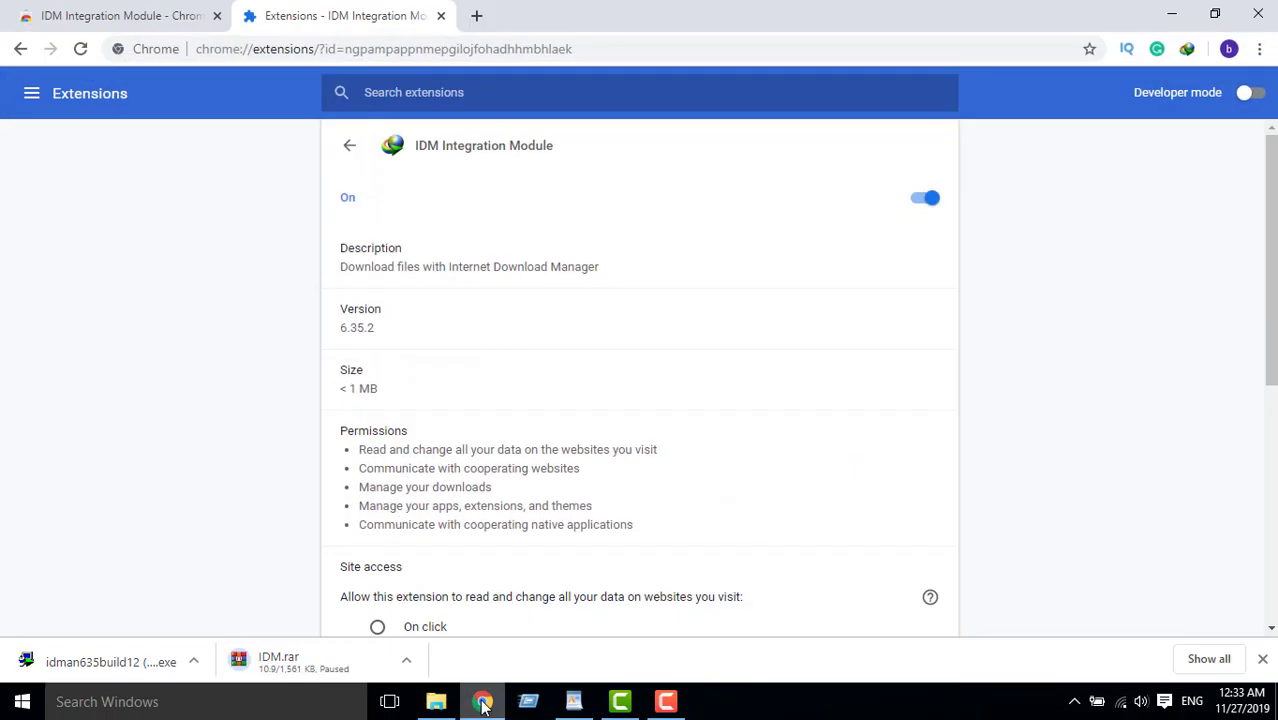
left_click(377, 51)
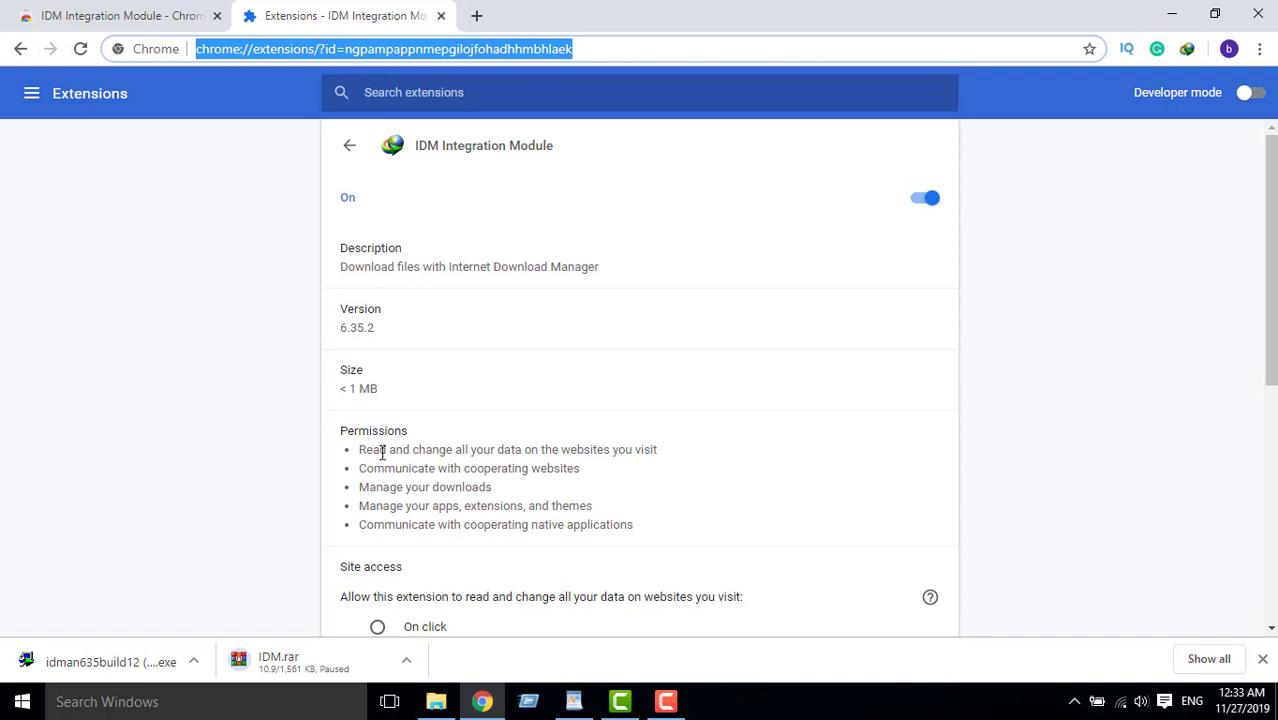
left_click(574, 701)
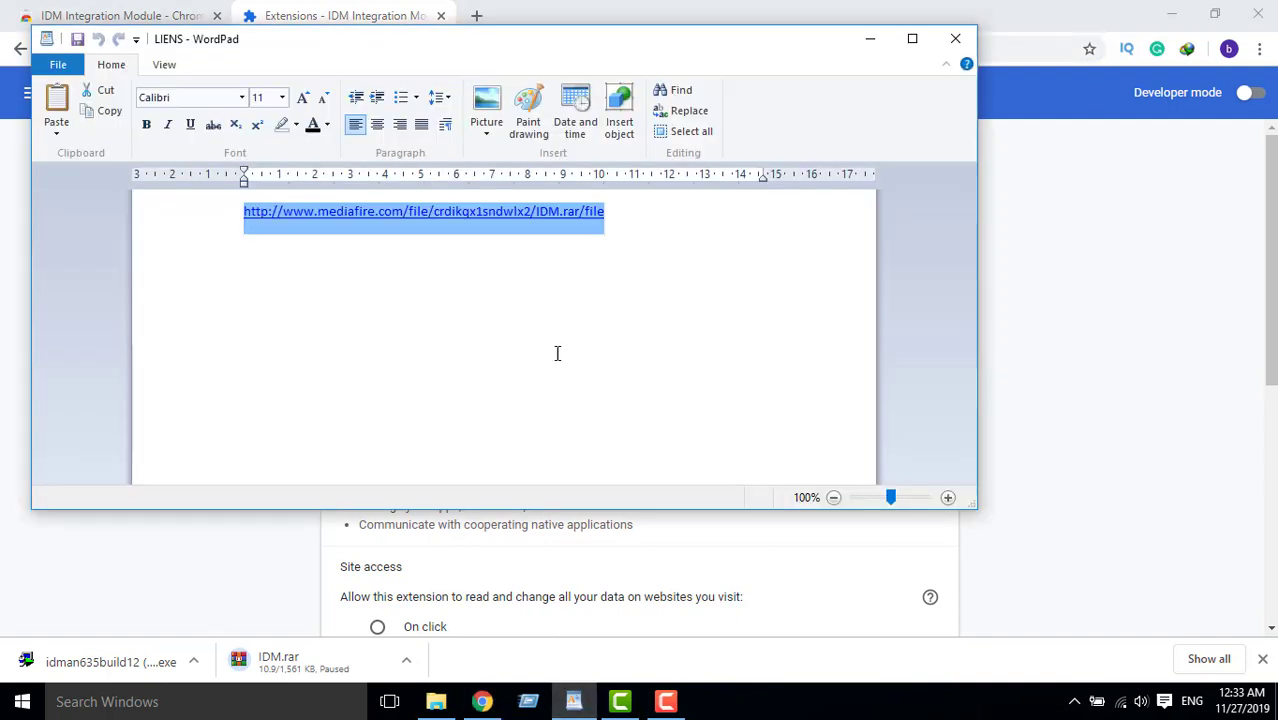
right_click(485, 219)
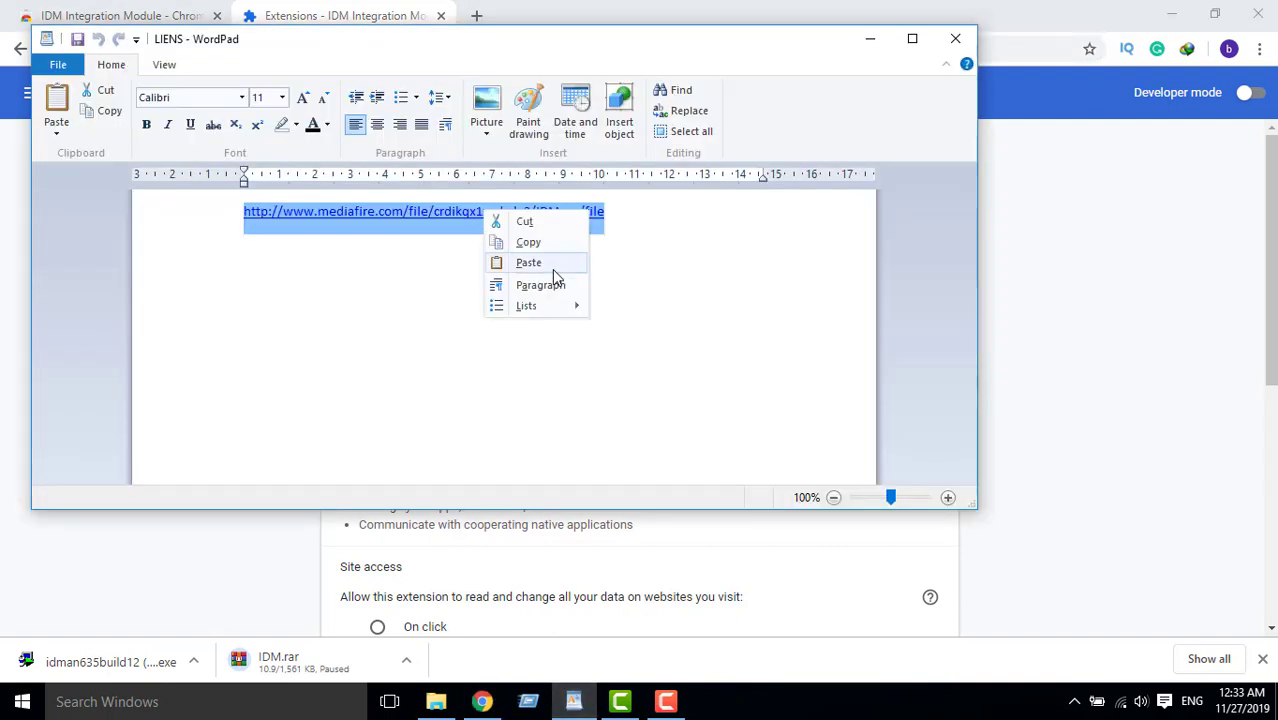
left_click(539, 250)
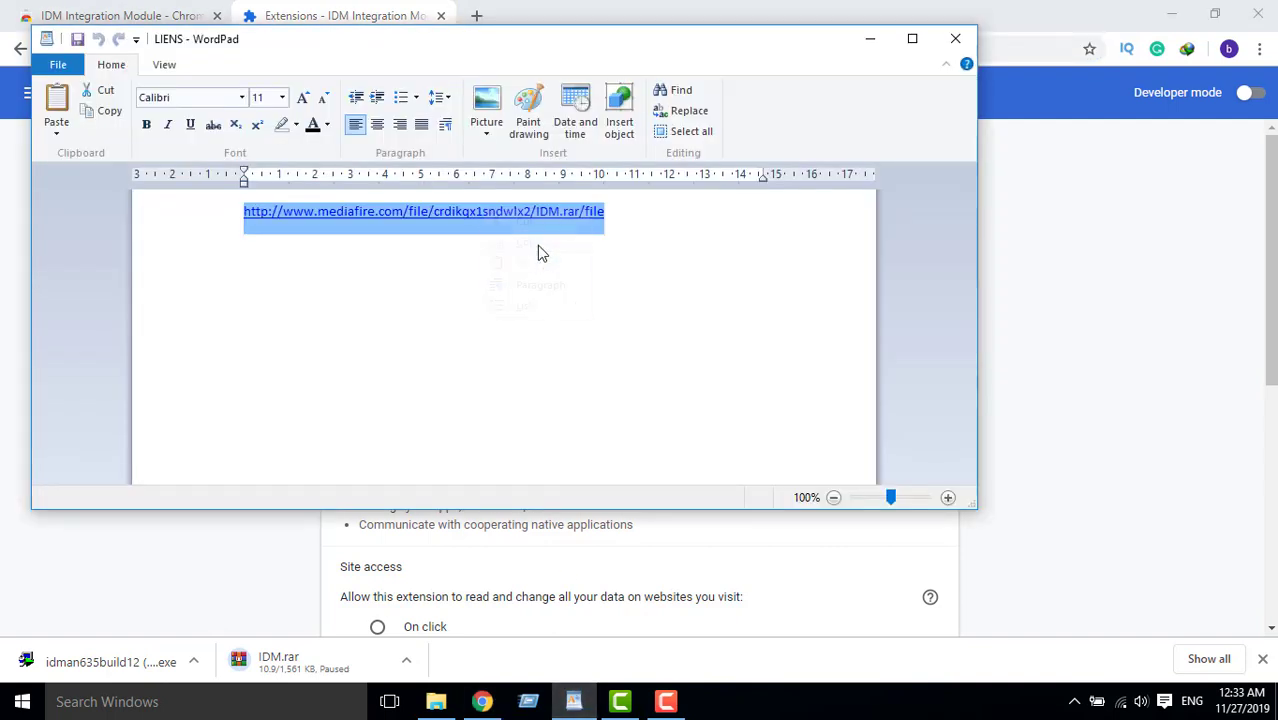
left_click(483, 703)
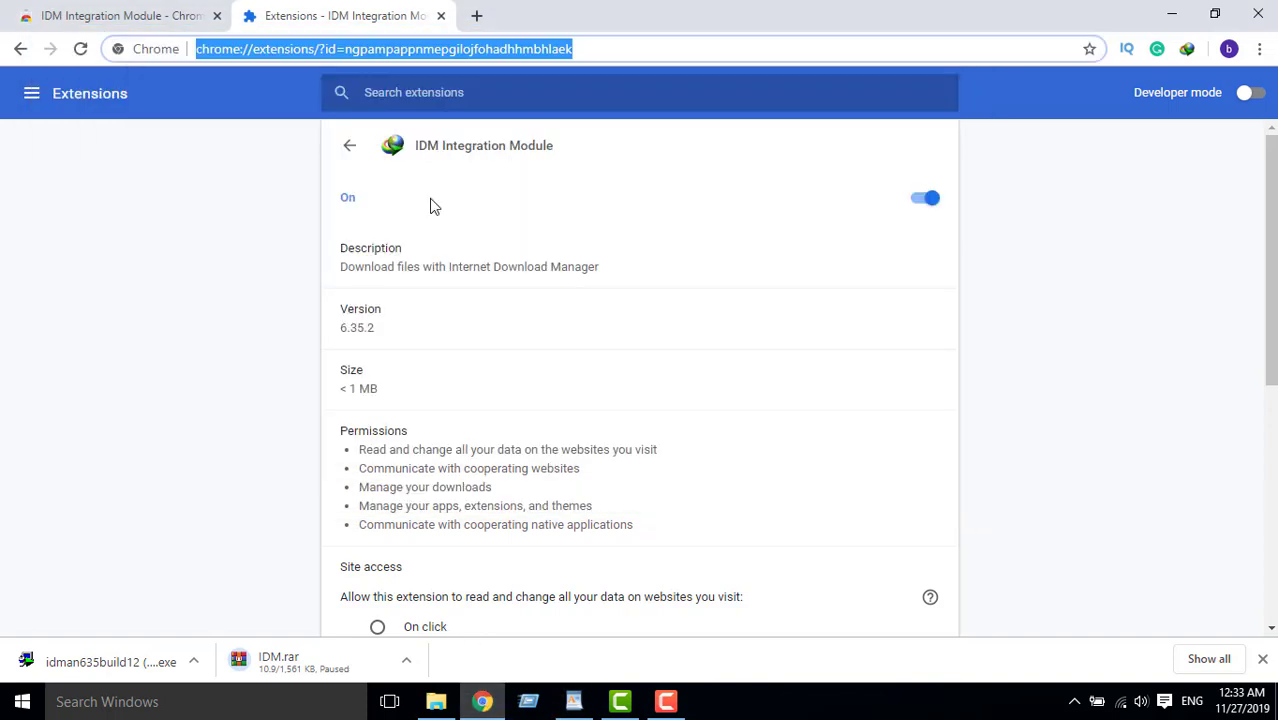
right_click(392, 47)
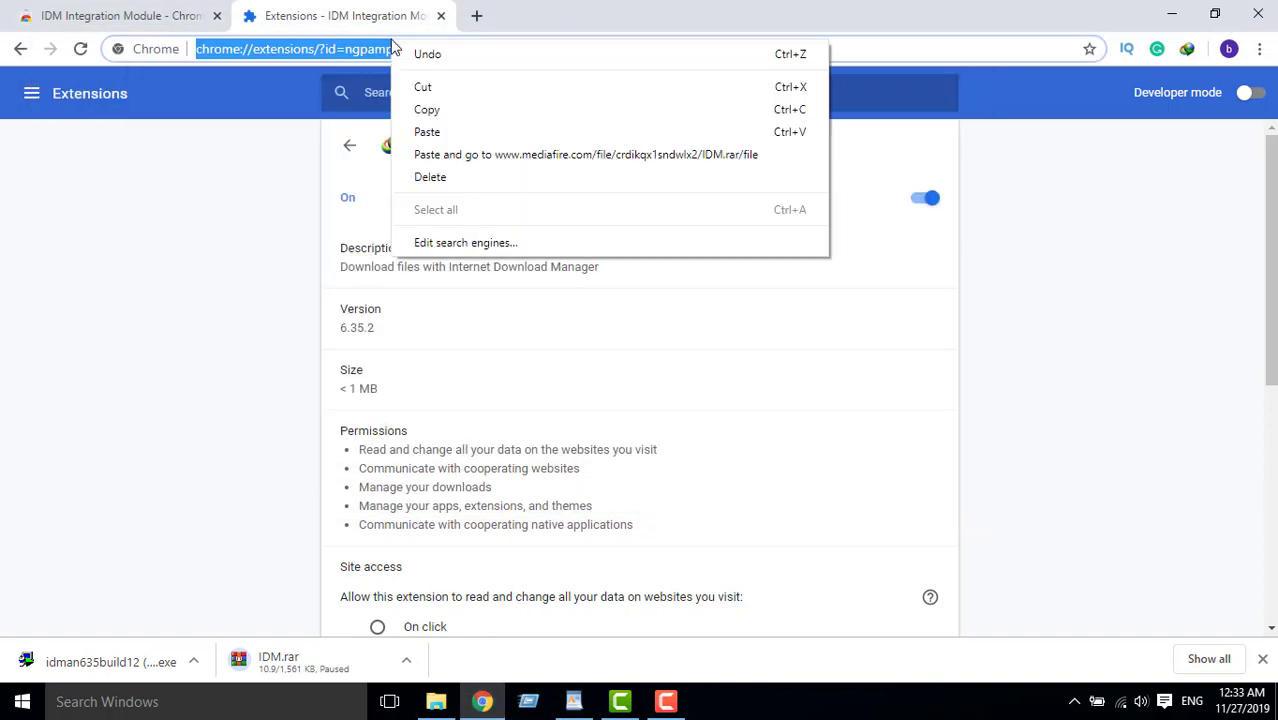
left_click(433, 131)
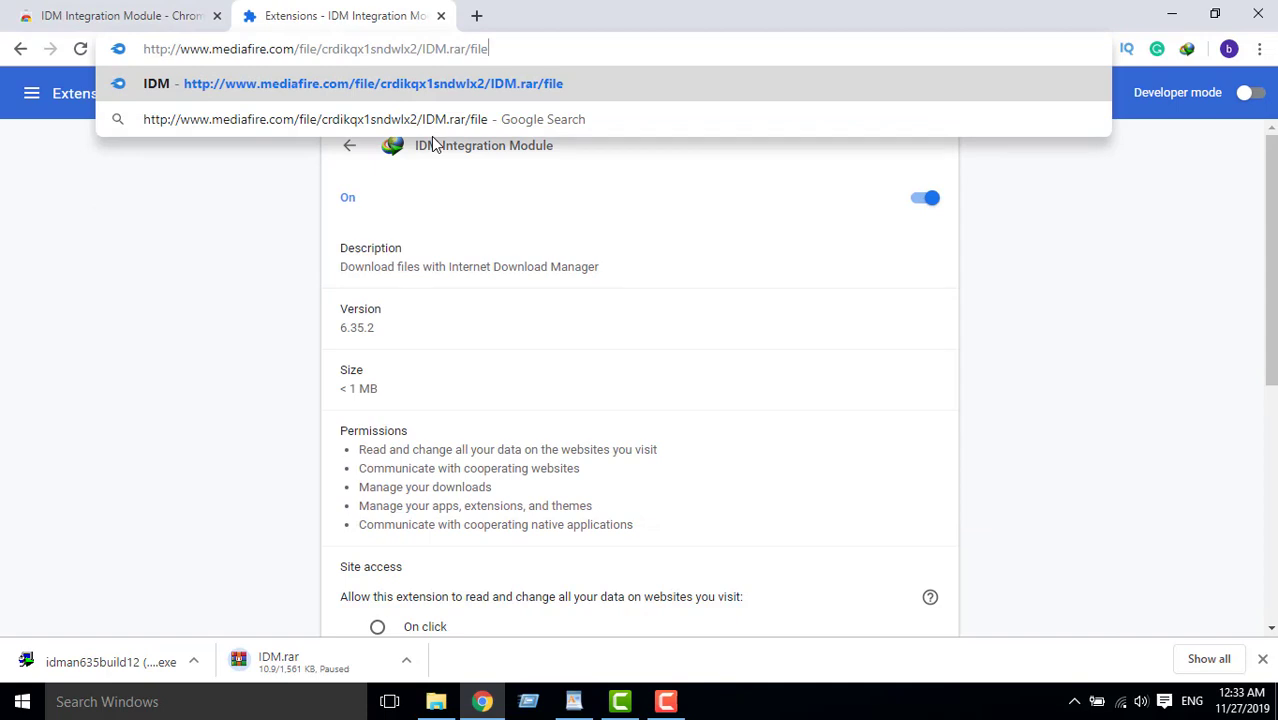
key("Return")
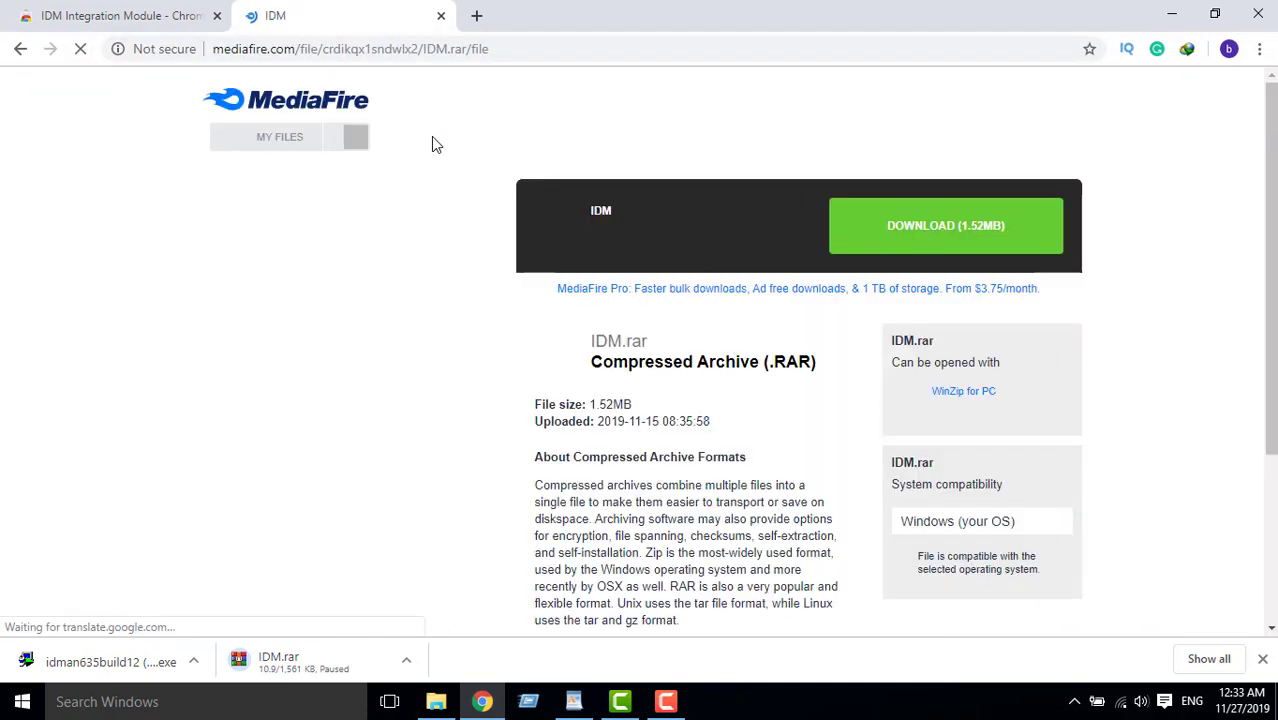
Download IDM.rar (1.52 MB) from MediaFire through IDM, dismissing the link-capture tip
key("super")
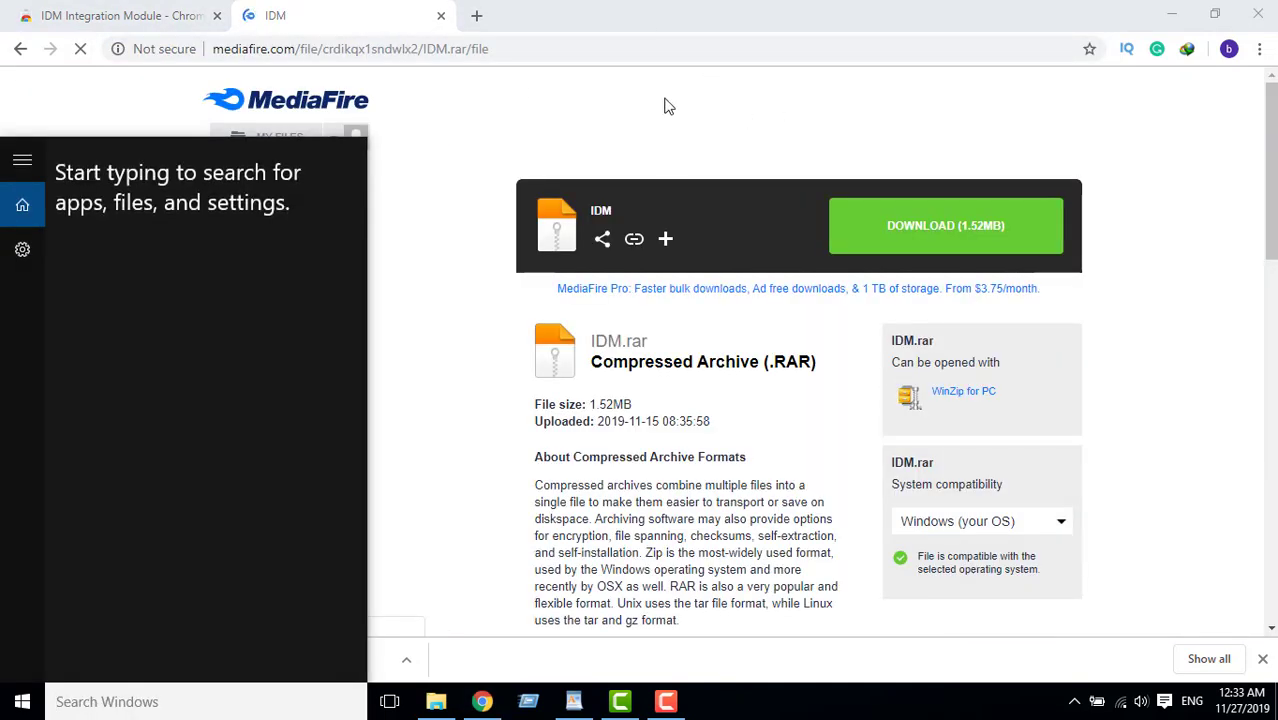
left_click(667, 106)
left_click(930, 234)
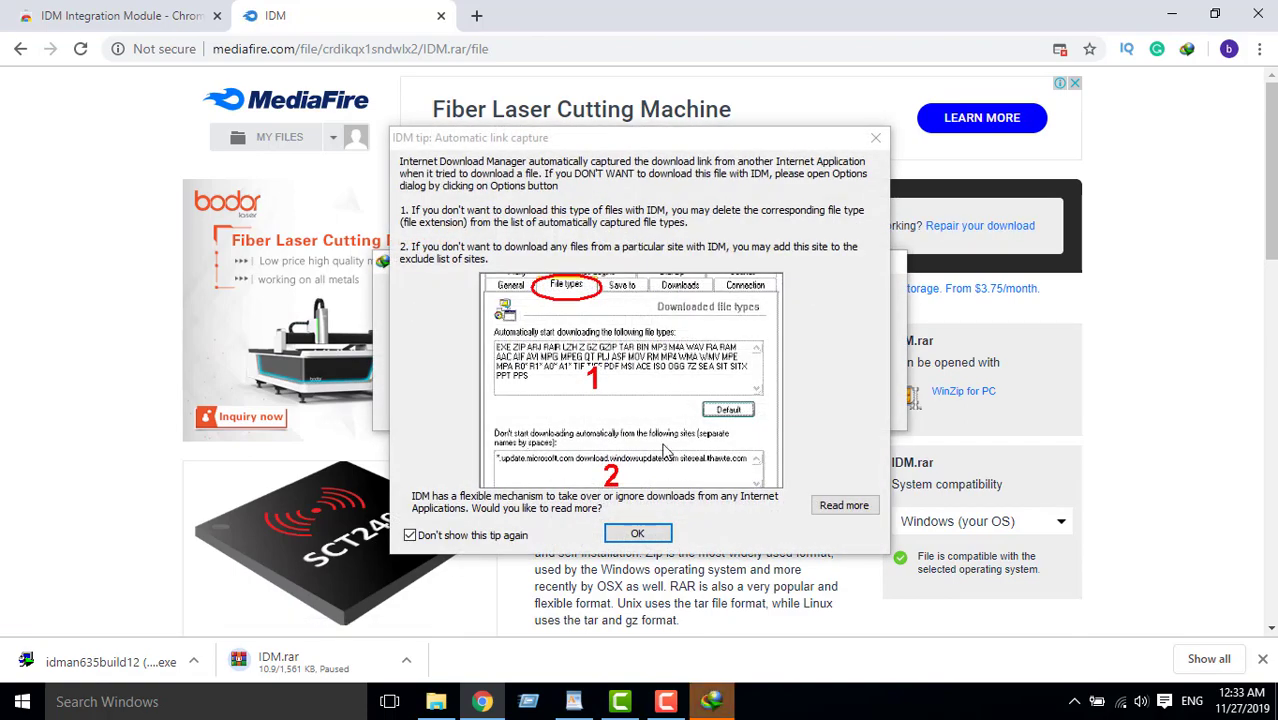
left_click(640, 537)
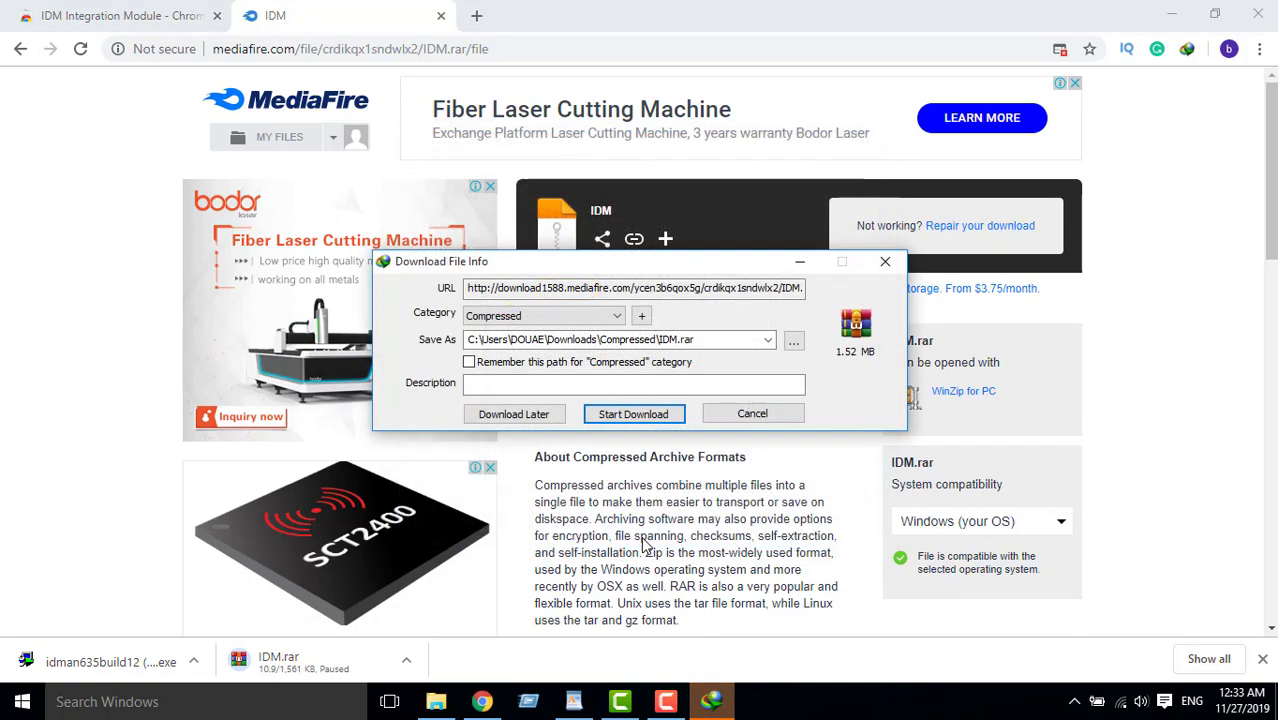
left_click(643, 416)
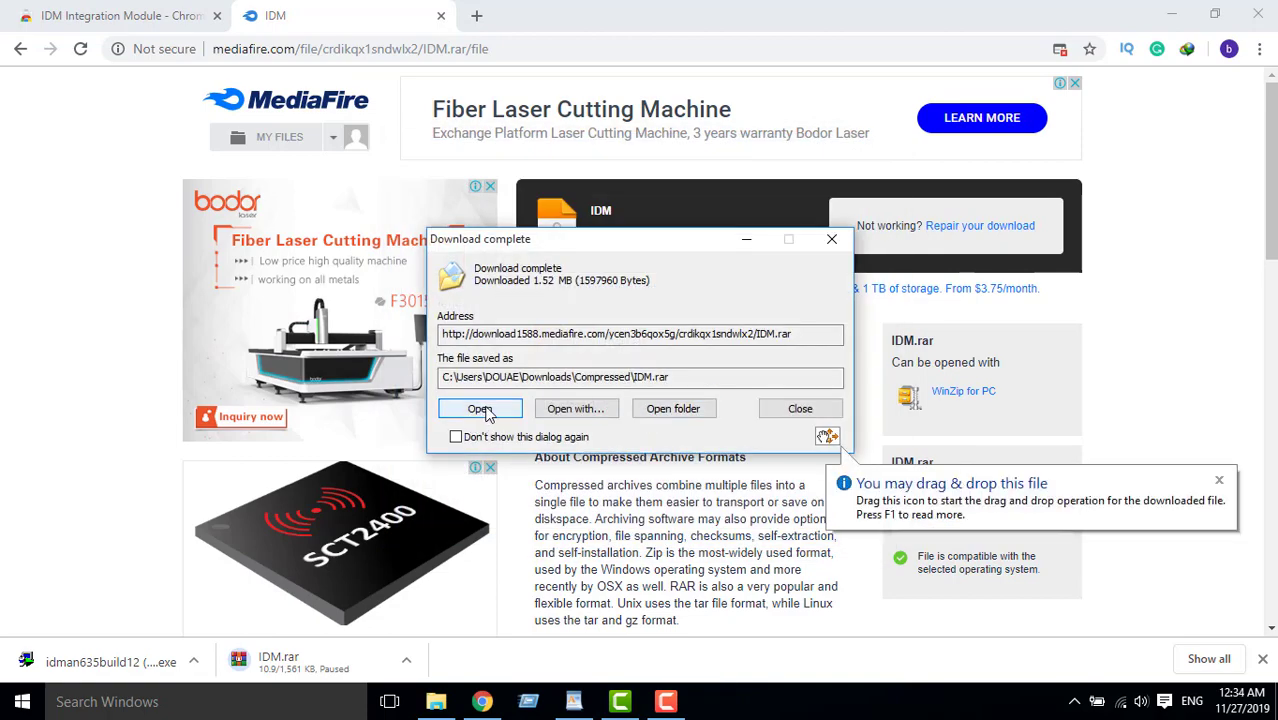
Open the downloaded IDM.rar in WinRAR to check its three files, then close it
left_click(482, 410)
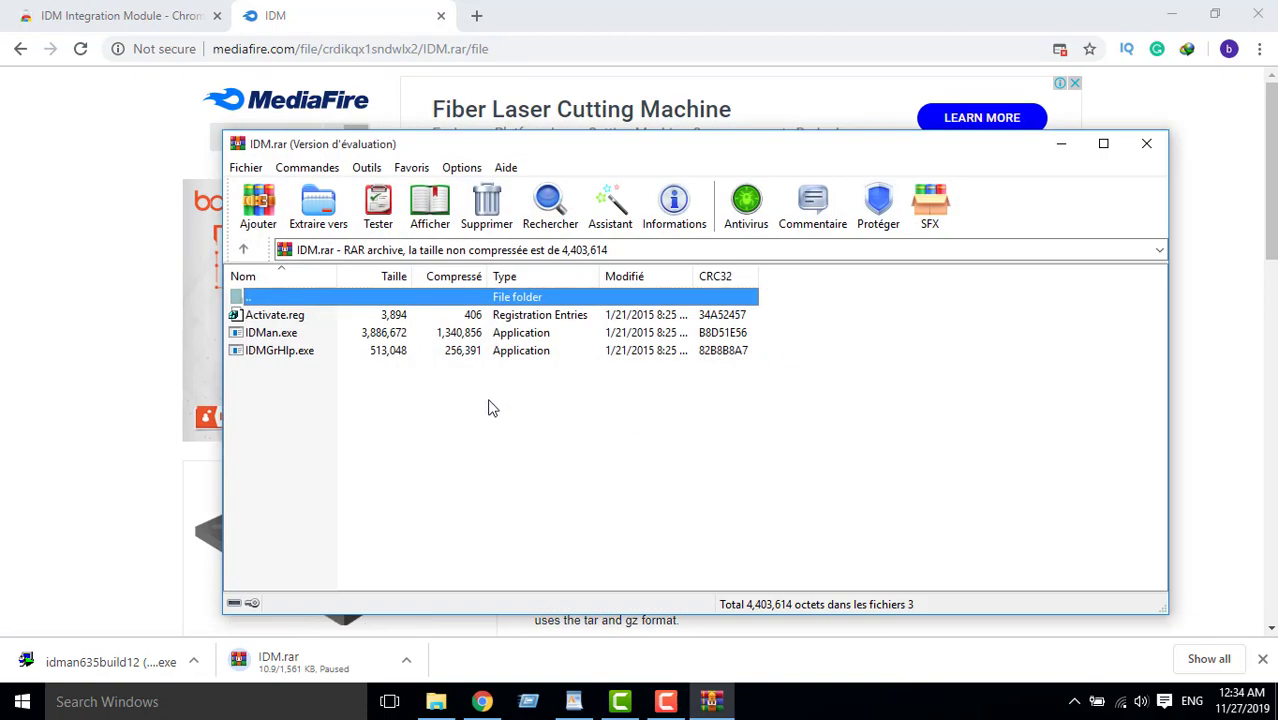
left_click(1144, 152)
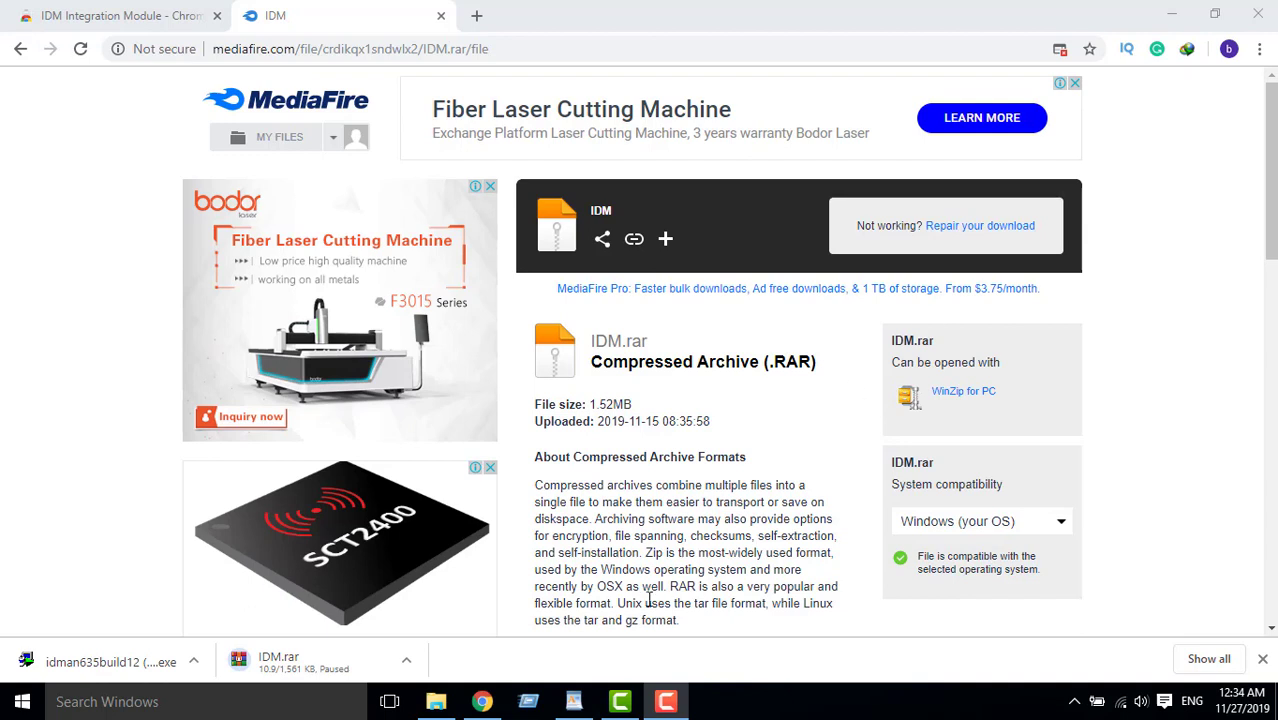
left_click(665, 702)
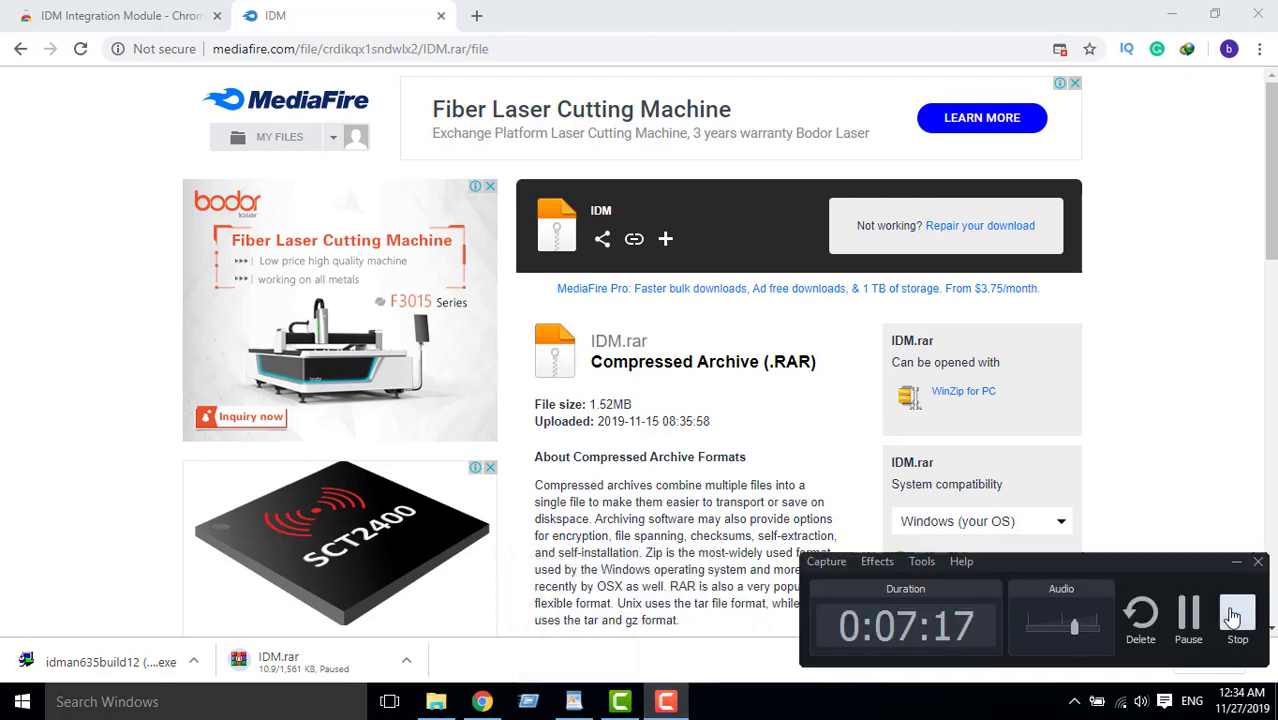